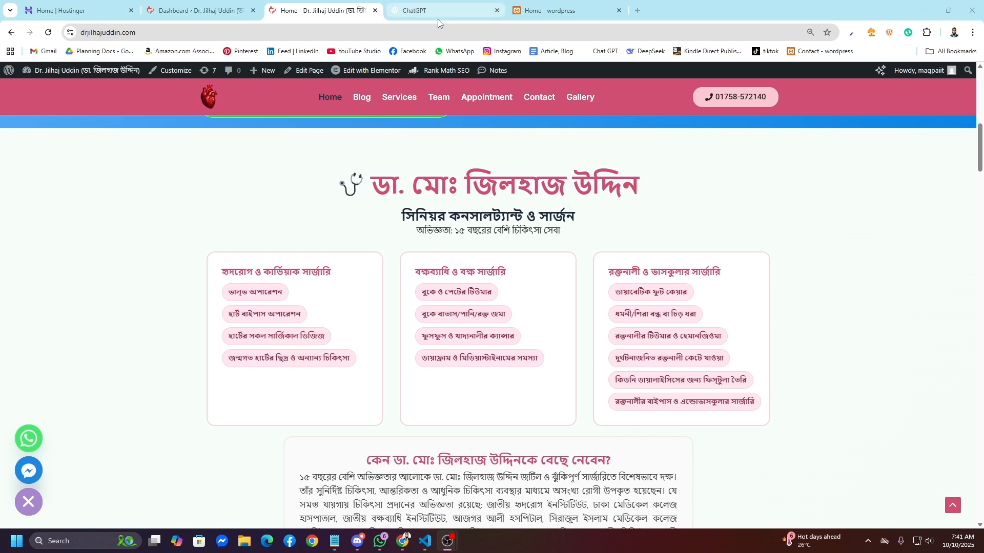
Step: Ask ChatGPT for a clear, detailed architecture of a heart surgeon doctor website
{"action": "mouse_move", "coordinate": [437, 19]}
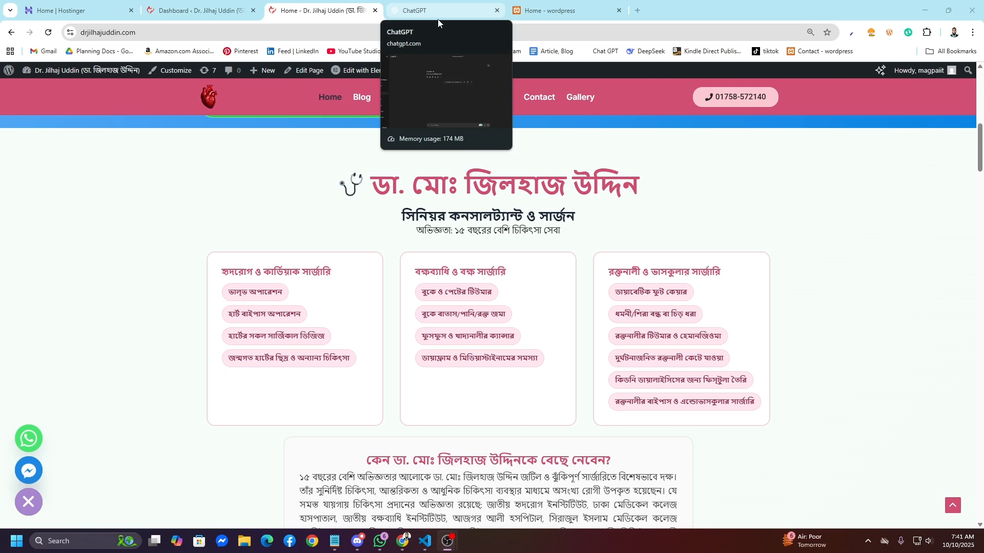
{"action": "left_click", "coordinate": [481, 8]}
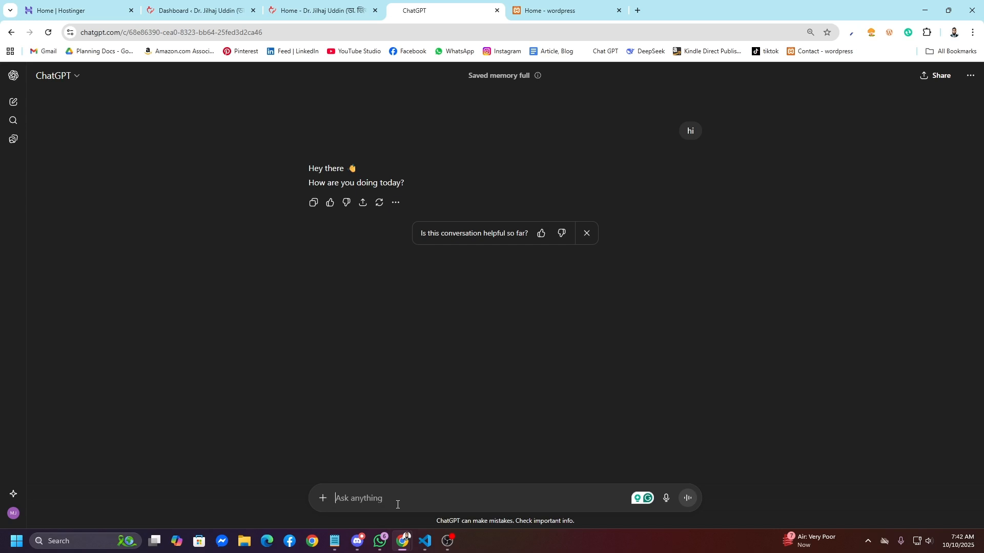
{"action": "type", "text": "give me a "}
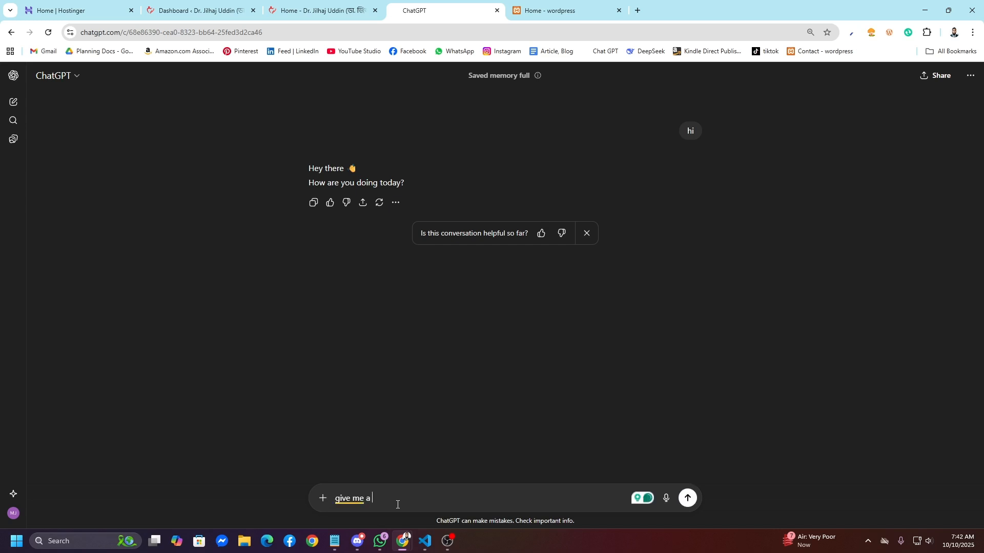
{"action": "type", "text": "clear details and architechure of a doc"}
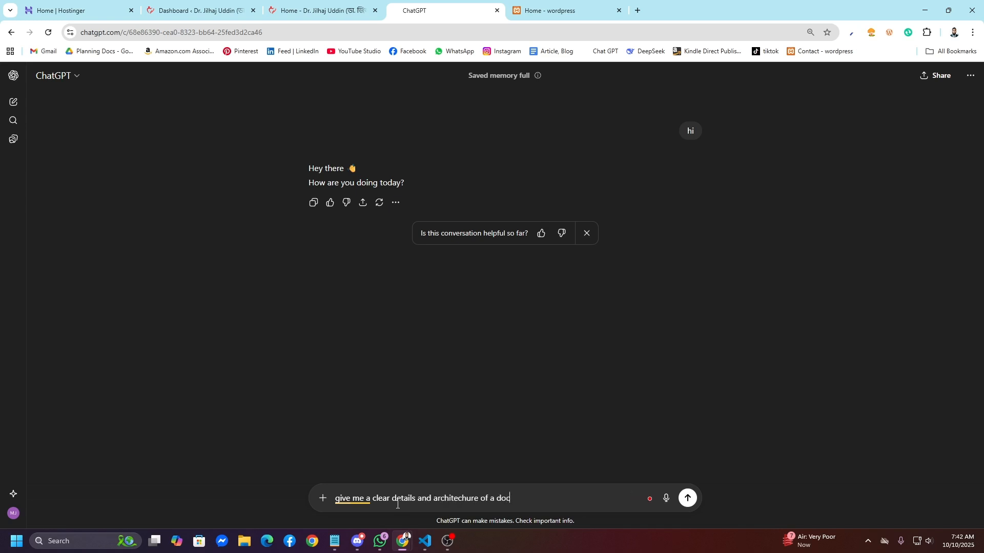
{"action": "type", "text": "tor website. it"}
{"action": "key", "text": "BackSpace"}
{"action": "type", "text": "it a heart seargeon doc"}
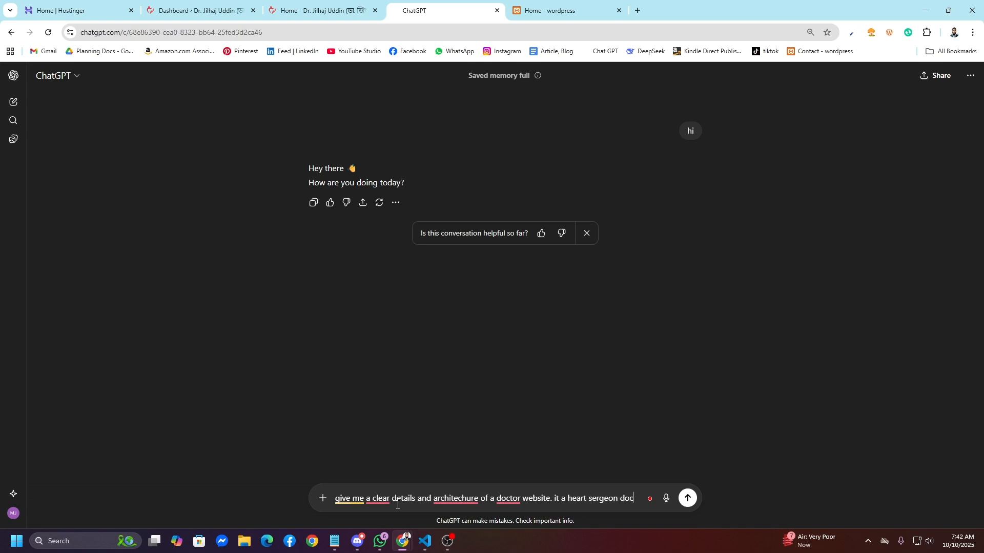
{"action": "type", "text": "tor"}
{"action": "key", "text": "Return"}
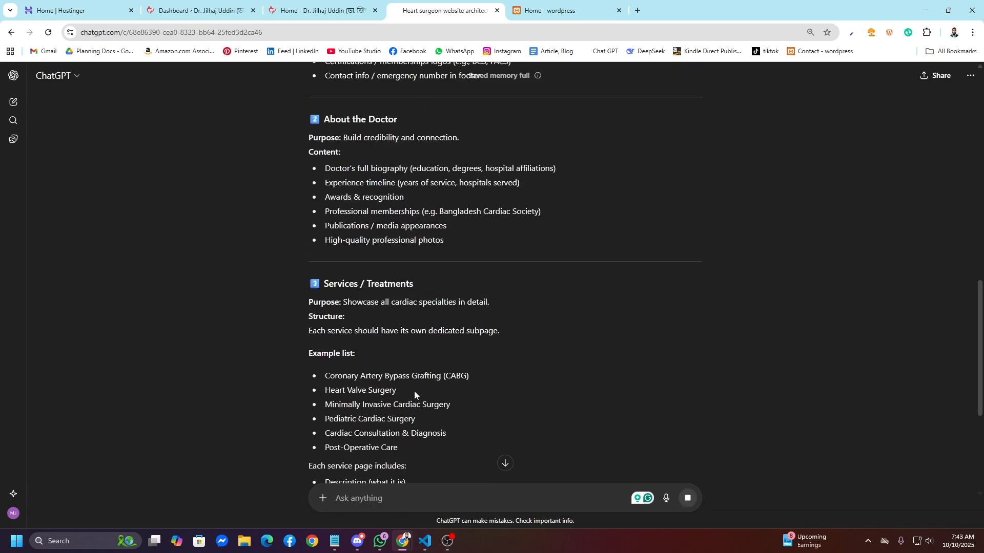
Step: Scroll through ChatGPT's reply covering page sections, site map and design guidelines
{"action": "scroll", "coordinate": [414, 394], "scroll_direction": "up", "scroll_amount": 3}
{"action": "scroll", "coordinate": [413, 392], "scroll_direction": "up", "scroll_amount": 1}
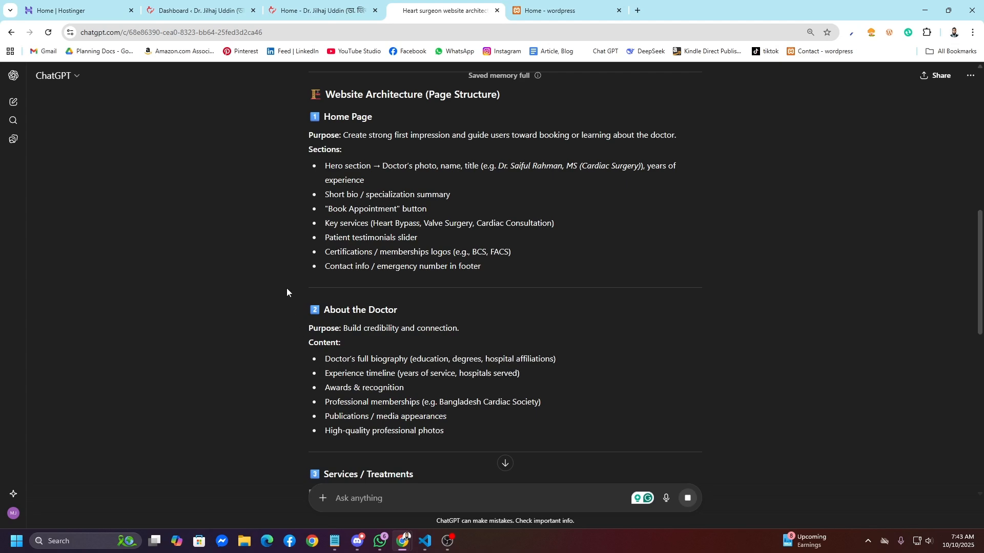
{"action": "scroll", "coordinate": [394, 357], "scroll_direction": "down", "scroll_amount": 15}
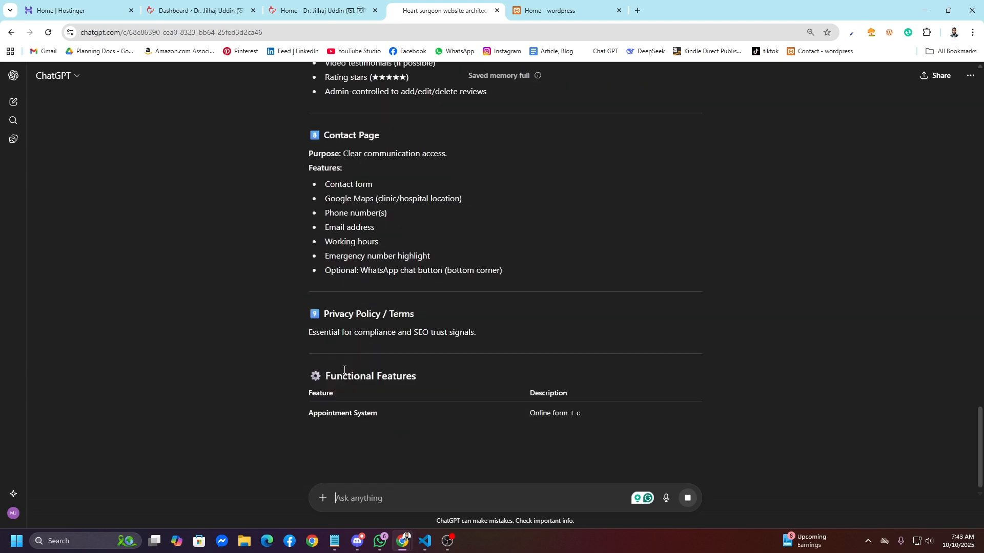
{"action": "scroll", "coordinate": [343, 370], "scroll_direction": "down", "scroll_amount": 5}
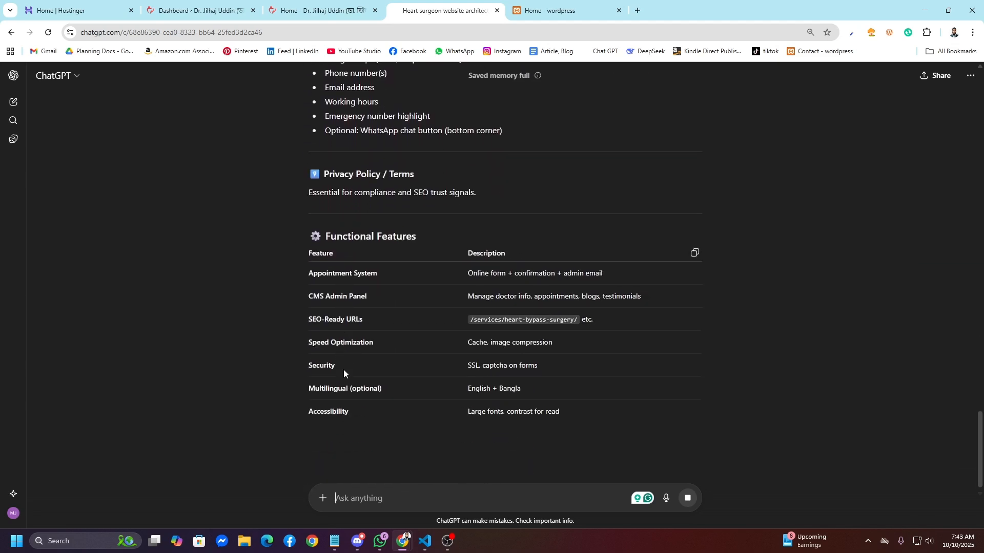
{"action": "scroll", "coordinate": [323, 370], "scroll_direction": "down", "scroll_amount": 5}
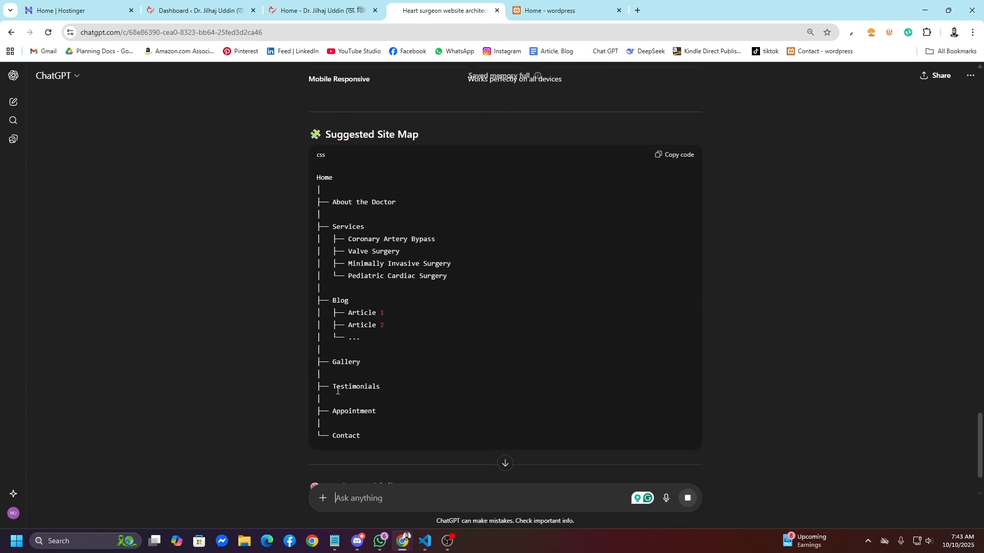
{"action": "left_click", "coordinate": [637, 10]}
Step: Scroll the Doctor Portfolio Desktop-1 mockup from the hero down to the appointment and Reports sections
{"action": "type", "text": "facebook.com"}
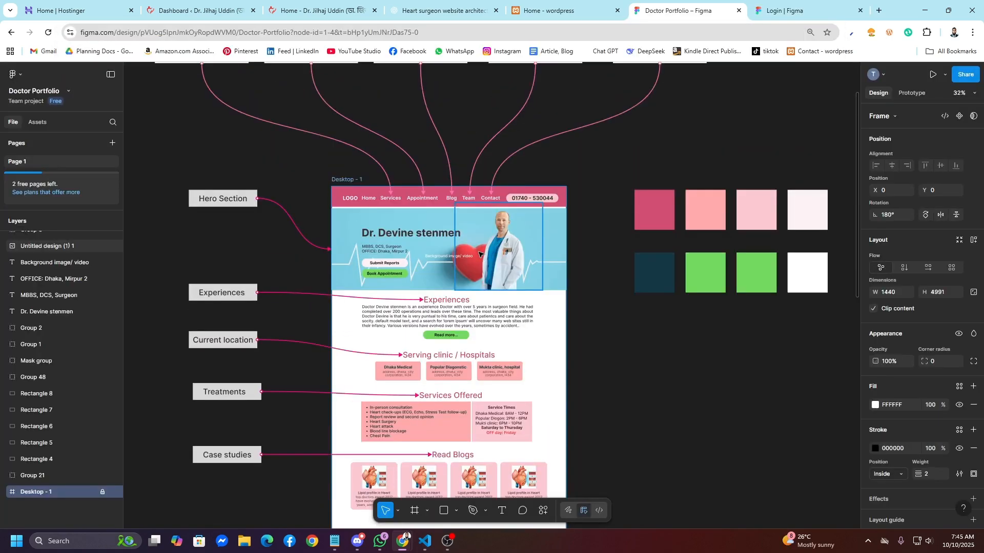
{"action": "scroll", "coordinate": [461, 256], "scroll_direction": "up", "scroll_amount": 3}
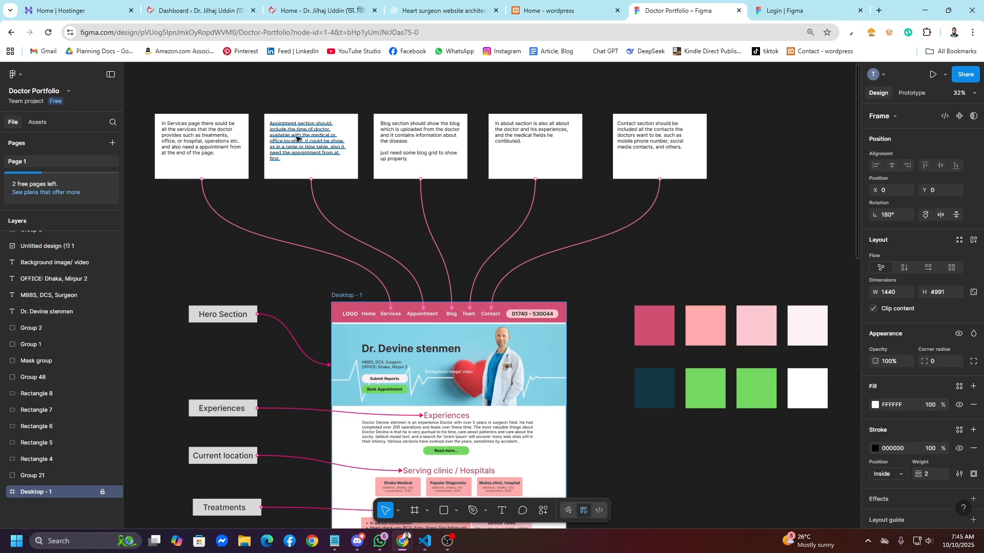
{"action": "scroll", "coordinate": [531, 371], "scroll_direction": "down", "scroll_amount": 6}
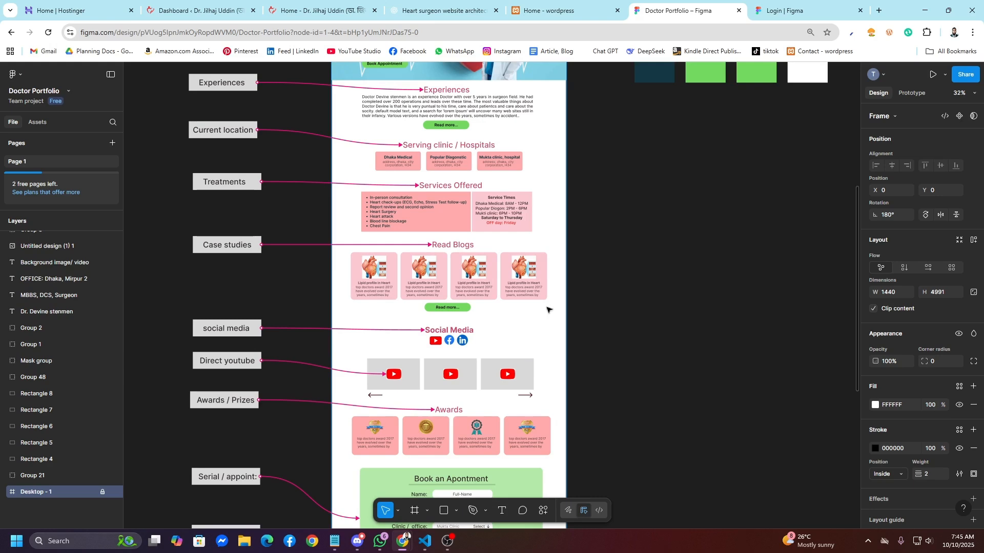
{"action": "scroll", "coordinate": [548, 307], "scroll_direction": "up", "scroll_amount": 2}
{"action": "scroll", "coordinate": [432, 238], "scroll_direction": "up", "scroll_amount": 2}
{"action": "scroll", "coordinate": [432, 238], "scroll_direction": "up", "scroll_amount": 2}
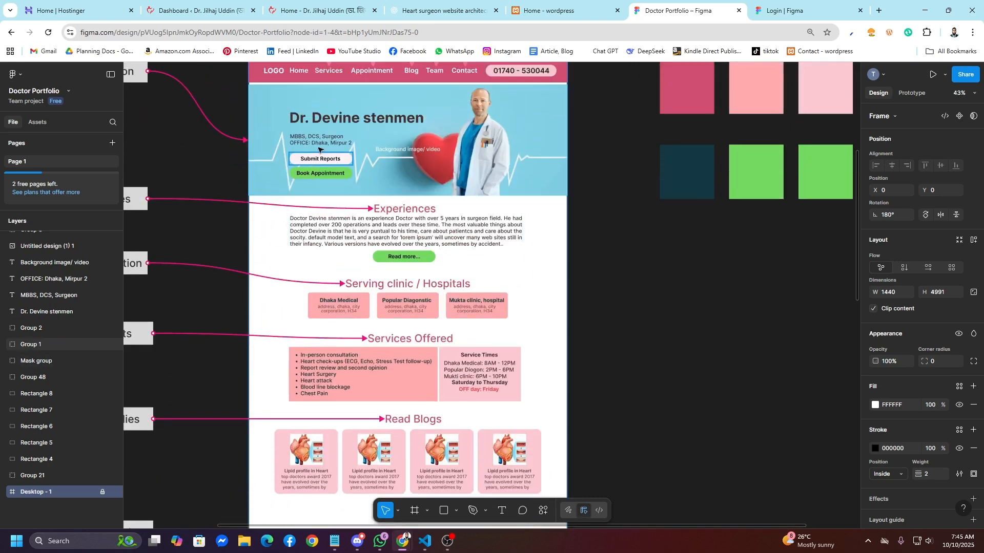
{"action": "scroll", "coordinate": [371, 193], "scroll_direction": "down", "scroll_amount": 2}
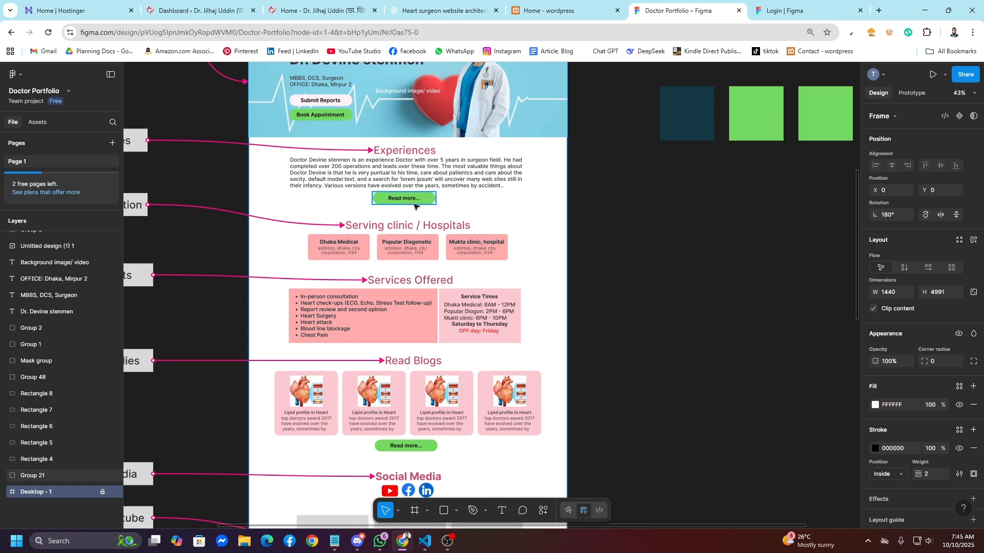
{"action": "scroll", "coordinate": [415, 206], "scroll_direction": "down", "scroll_amount": 1}
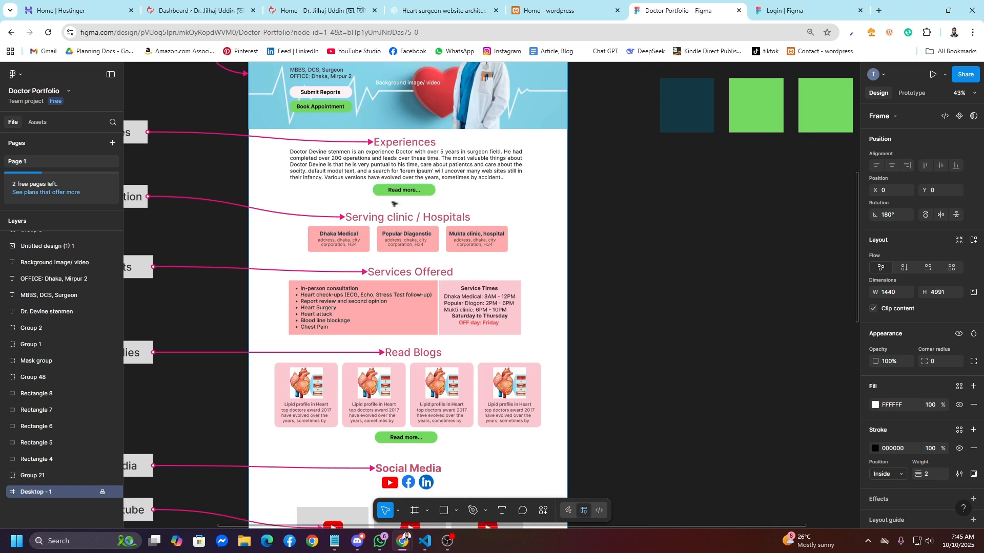
{"action": "scroll", "coordinate": [354, 217], "scroll_direction": "down", "scroll_amount": 1}
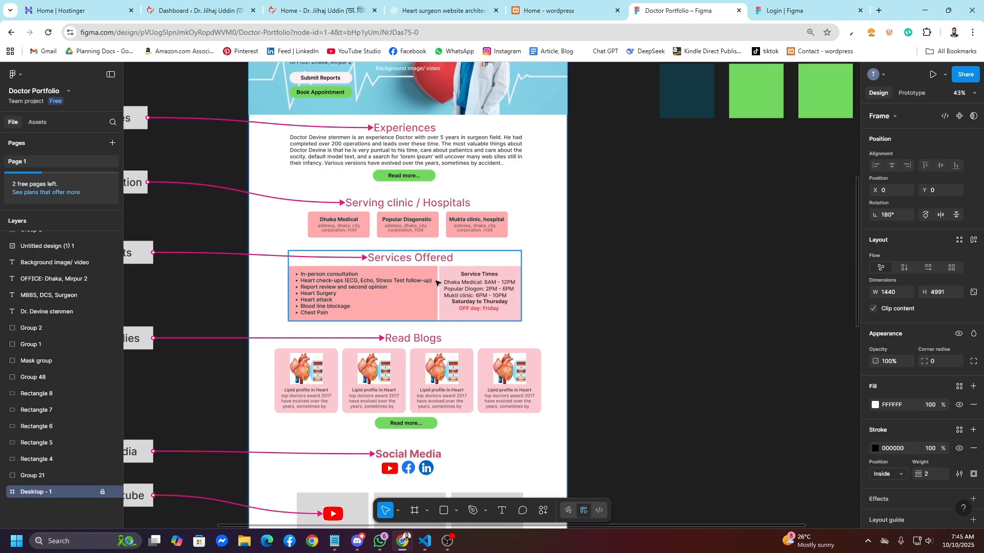
{"action": "scroll", "coordinate": [435, 282], "scroll_direction": "down", "scroll_amount": 1}
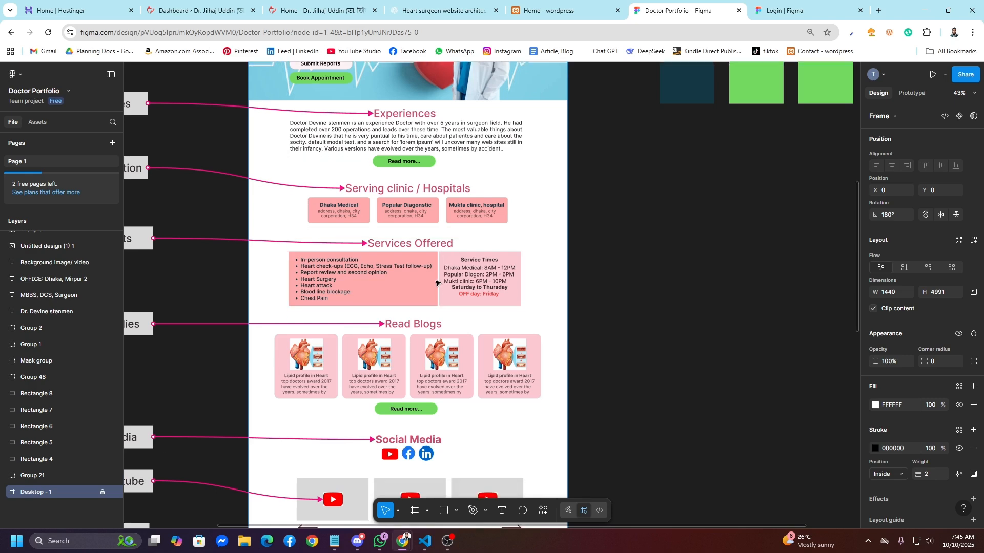
{"action": "scroll", "coordinate": [410, 236], "scroll_direction": "down", "scroll_amount": 10}
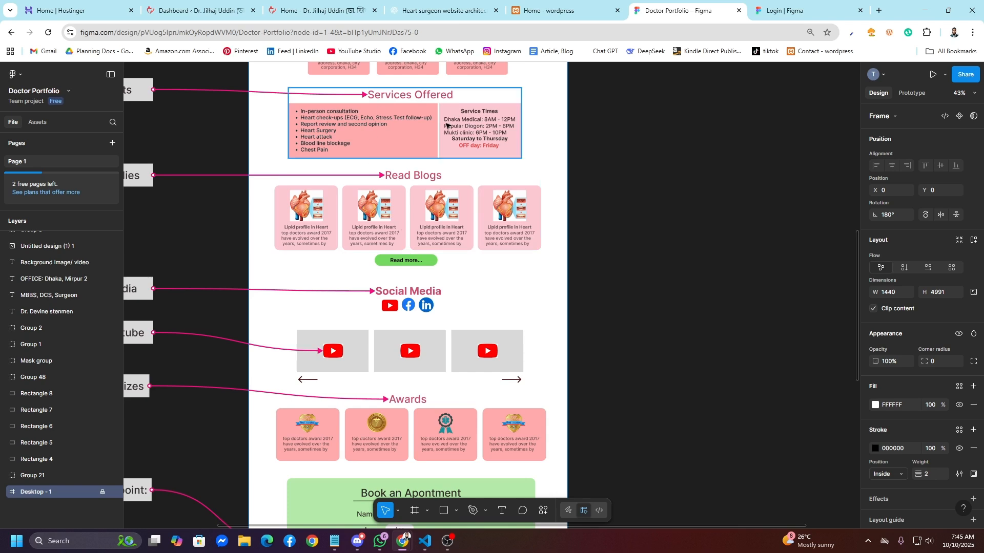
{"action": "scroll", "coordinate": [389, 216], "scroll_direction": "down", "scroll_amount": 1}
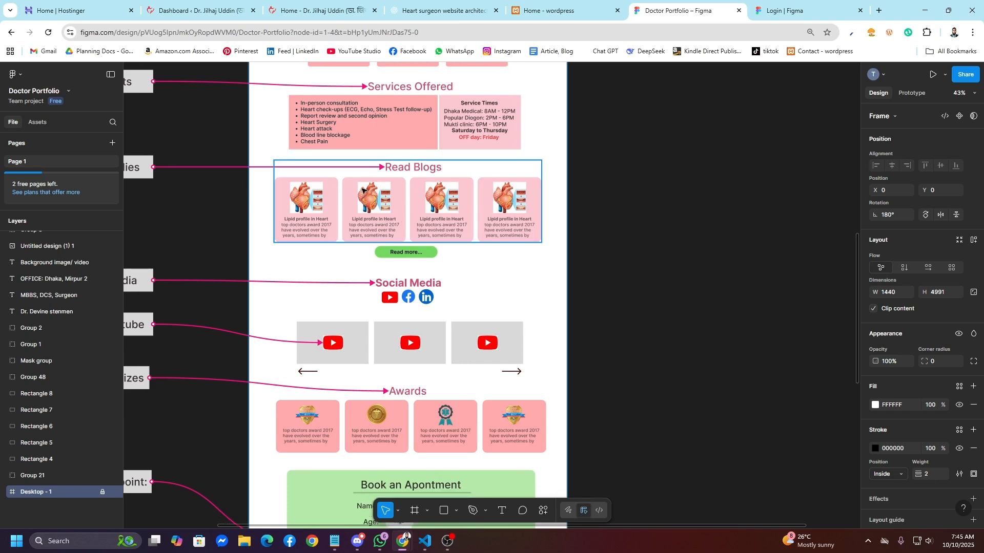
{"action": "scroll", "coordinate": [419, 270], "scroll_direction": "down", "scroll_amount": 3}
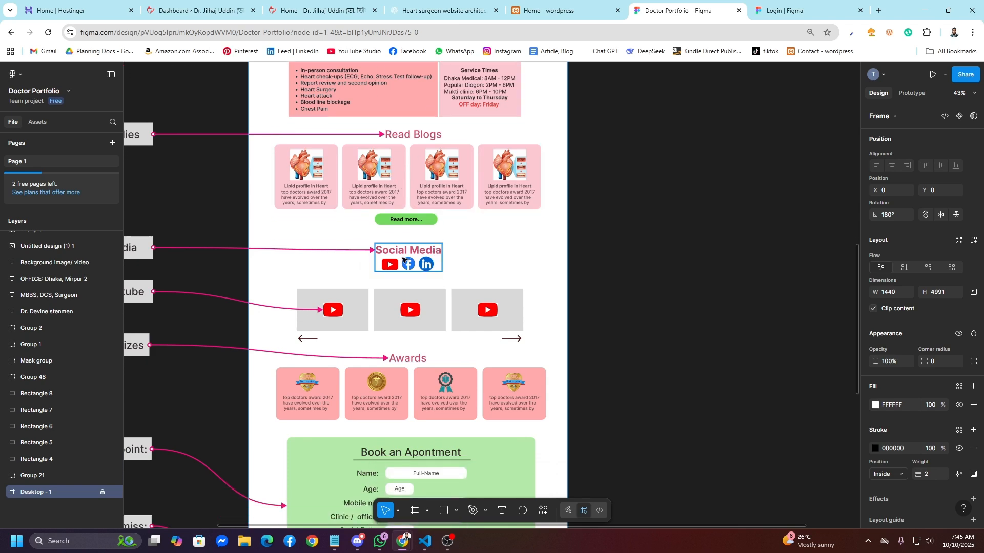
{"action": "scroll", "coordinate": [407, 290], "scroll_direction": "down", "scroll_amount": 1}
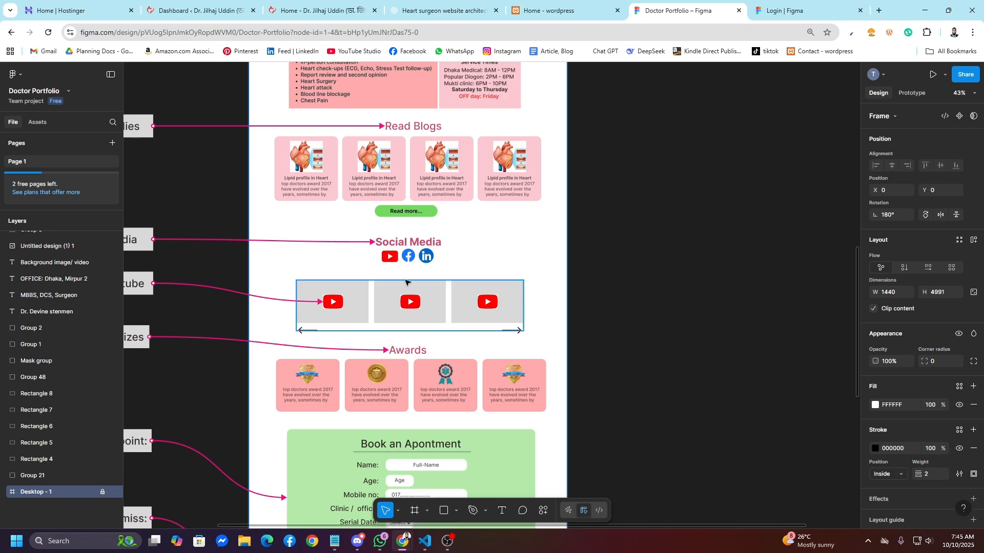
{"action": "scroll", "coordinate": [405, 283], "scroll_direction": "down", "scroll_amount": 10}
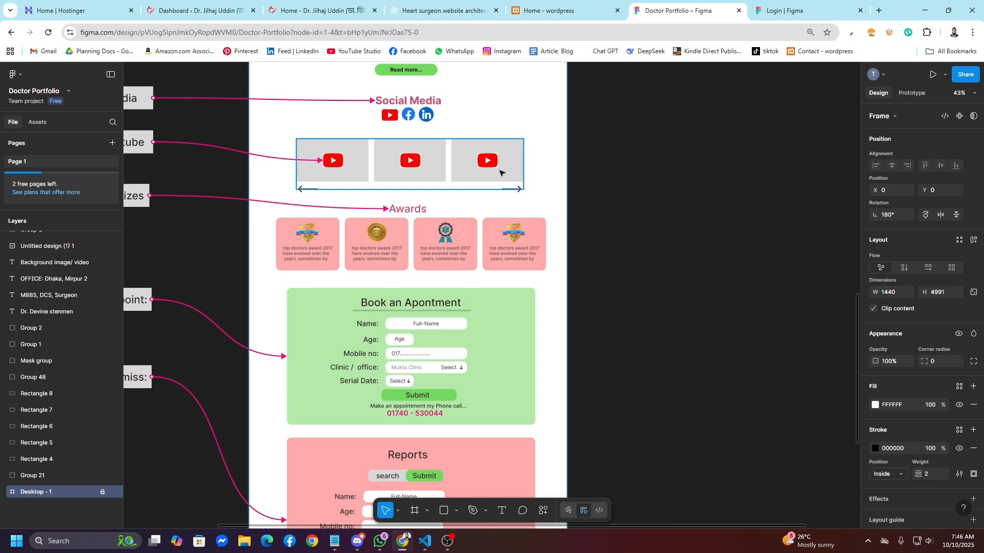
{"action": "scroll", "coordinate": [477, 190], "scroll_direction": "down", "scroll_amount": 2}
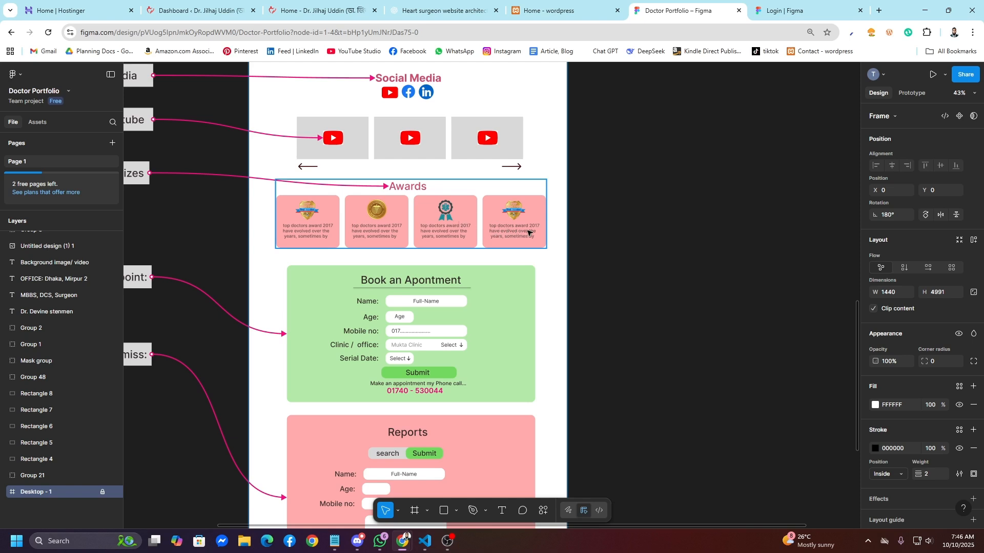
{"action": "scroll", "coordinate": [528, 232], "scroll_direction": "down", "scroll_amount": 3}
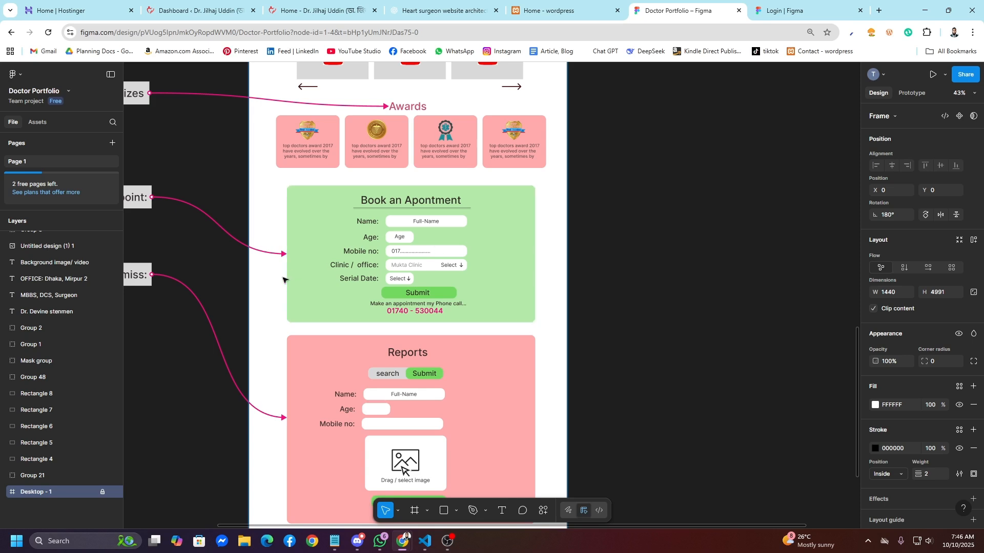
{"action": "scroll", "coordinate": [284, 279], "scroll_direction": "down", "scroll_amount": 4}
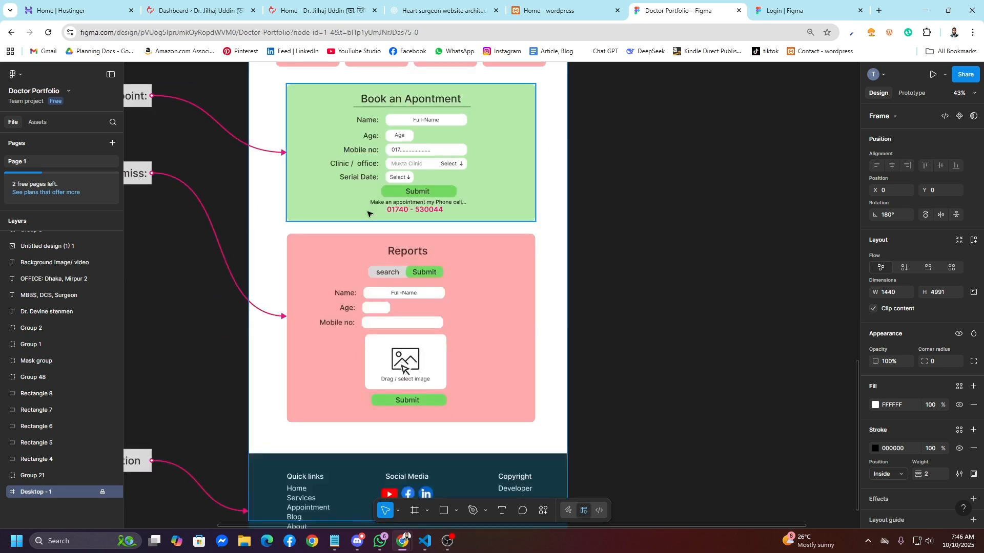
{"action": "scroll", "coordinate": [433, 296], "scroll_direction": "up", "scroll_amount": 1}
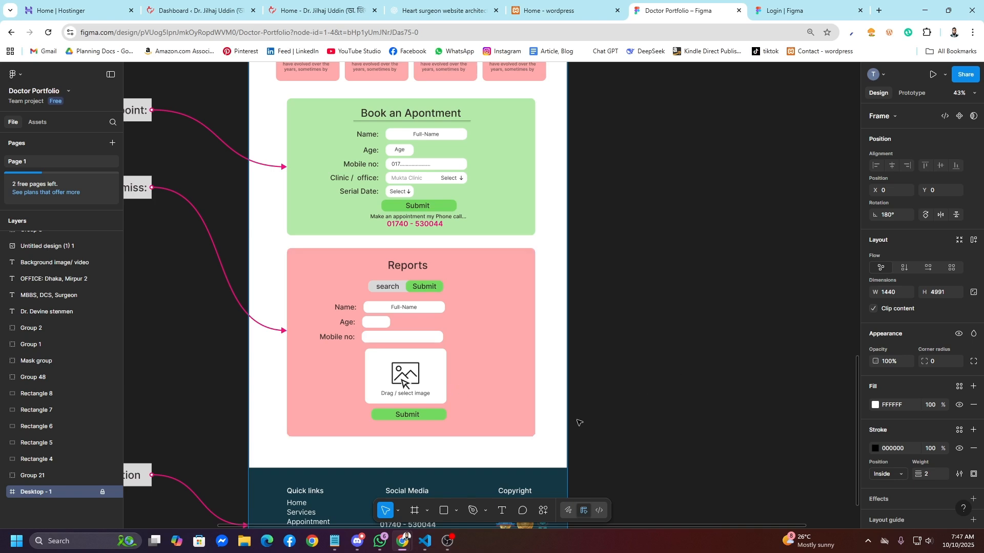
Step: Browse the Figma homepage and briefly select the blog, social, video and awards groups
{"action": "scroll", "coordinate": [579, 423], "scroll_direction": "down", "scroll_amount": 3}
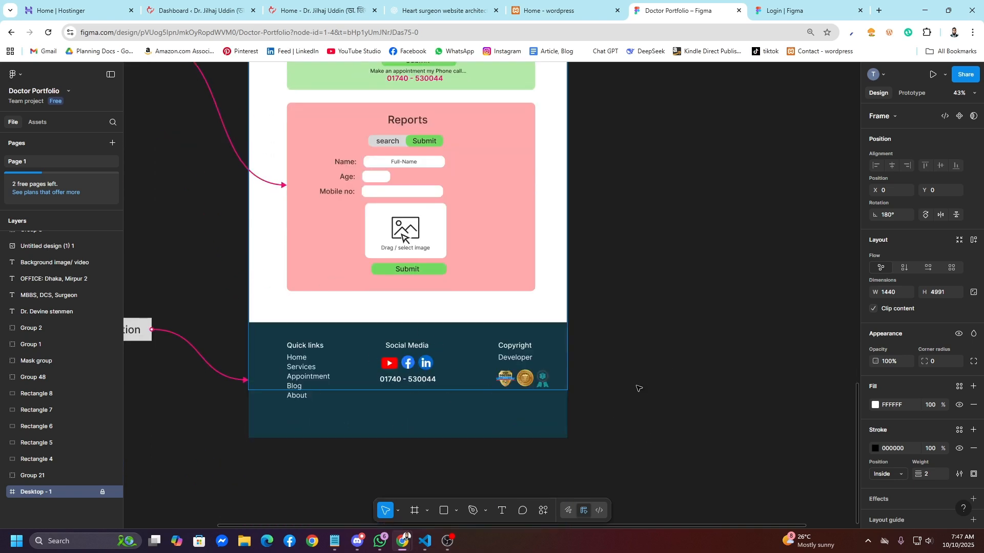
{"action": "scroll", "coordinate": [613, 399], "scroll_direction": "down", "scroll_amount": 2}
{"action": "scroll", "coordinate": [589, 384], "scroll_direction": "up", "scroll_amount": 10}
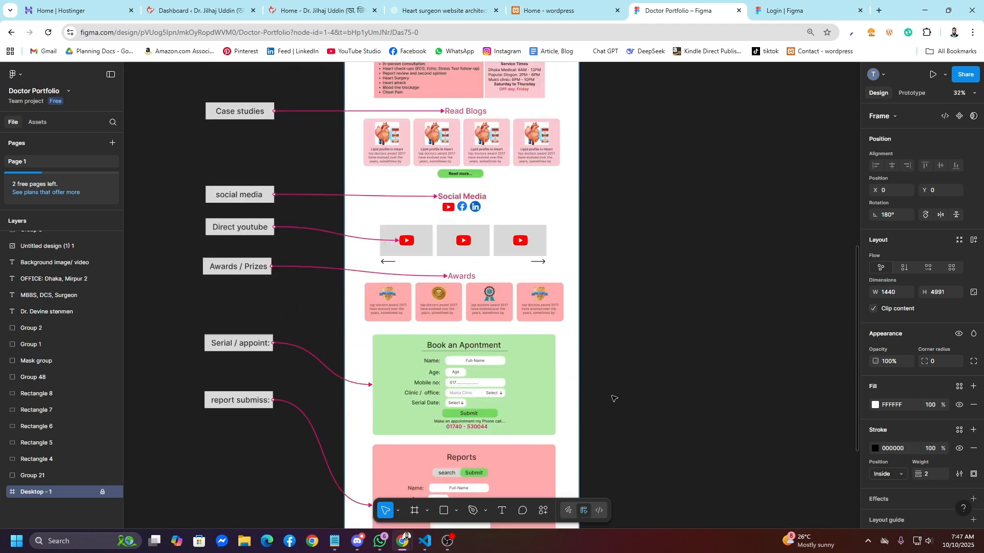
{"action": "scroll", "coordinate": [566, 376], "scroll_direction": "up", "scroll_amount": 2}
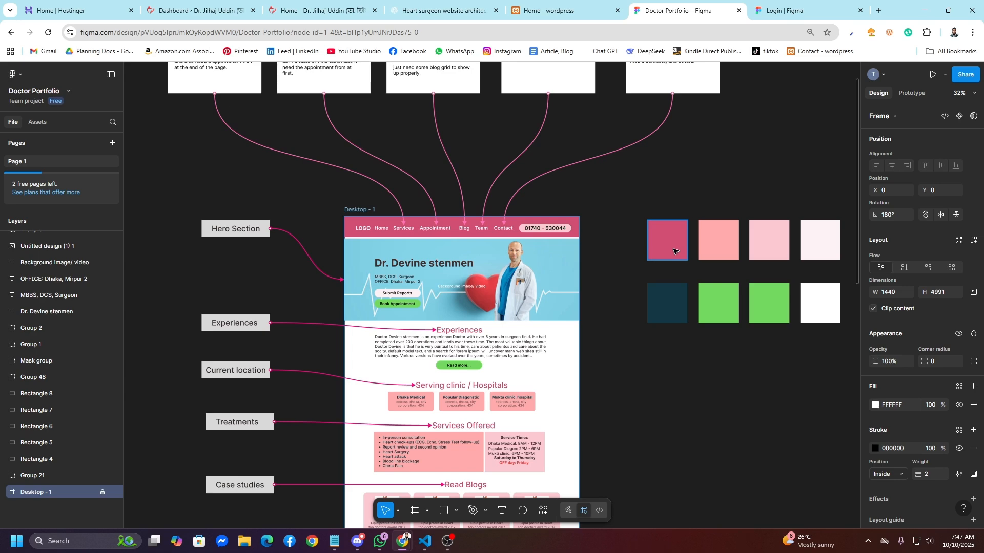
{"action": "scroll", "coordinate": [398, 323], "scroll_direction": "up", "scroll_amount": 1}
{"action": "scroll", "coordinate": [397, 323], "scroll_direction": "down", "scroll_amount": 16}
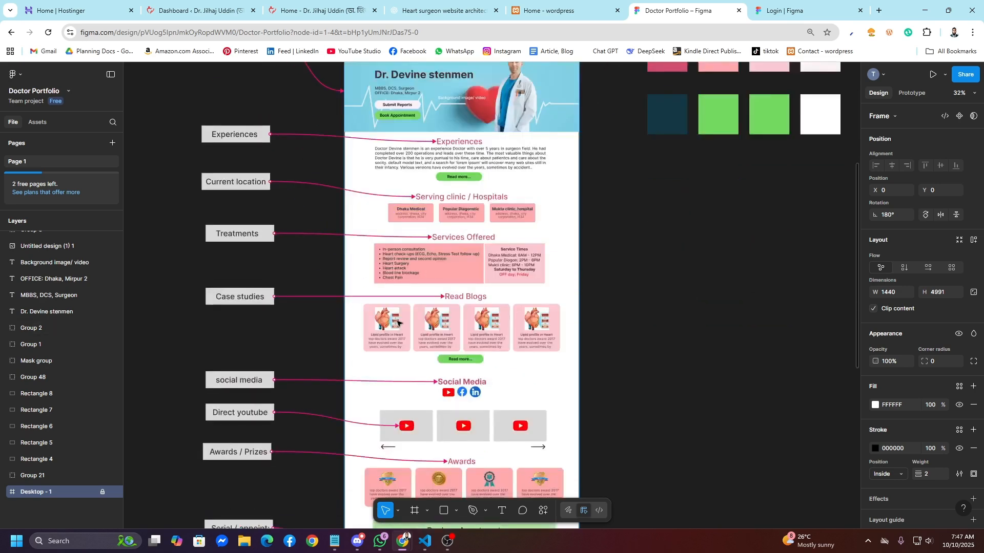
{"action": "scroll", "coordinate": [315, 203], "scroll_direction": "up", "scroll_amount": 9}
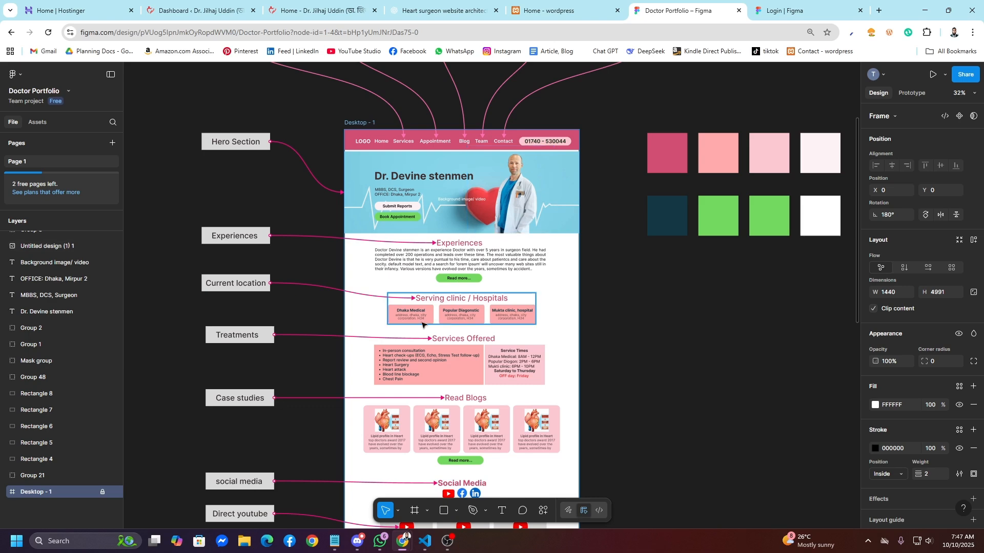
{"action": "scroll", "coordinate": [419, 328], "scroll_direction": "down", "scroll_amount": 7}
{"action": "scroll", "coordinate": [419, 329], "scroll_direction": "down", "scroll_amount": 14}
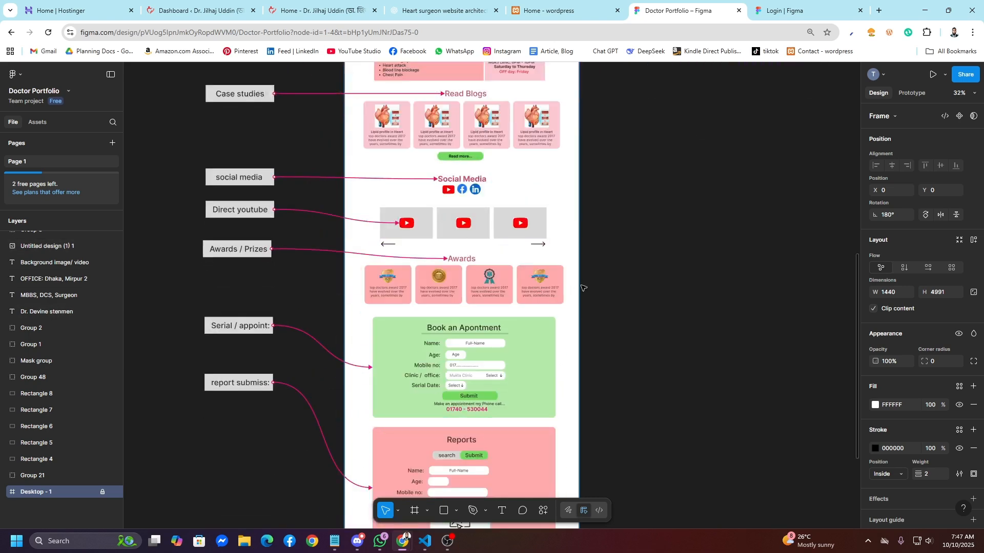
{"action": "left_click_drag", "start_coordinate": [605, 292], "coordinate": [355, 118]}
{"action": "scroll", "coordinate": [599, 281], "scroll_direction": "up", "scroll_amount": 4}
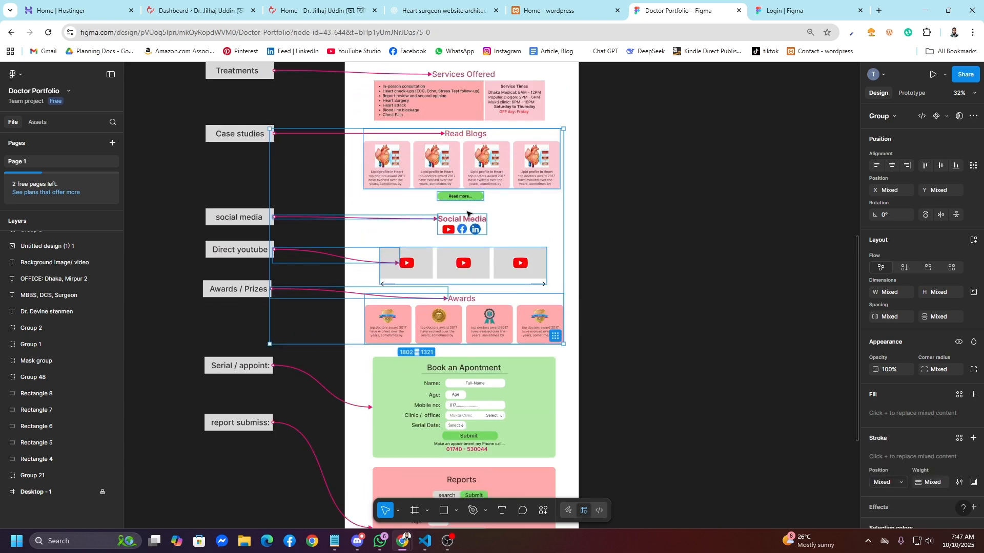
{"action": "left_click", "coordinate": [598, 282]}
{"action": "scroll", "coordinate": [597, 281], "scroll_direction": "up", "scroll_amount": 5}
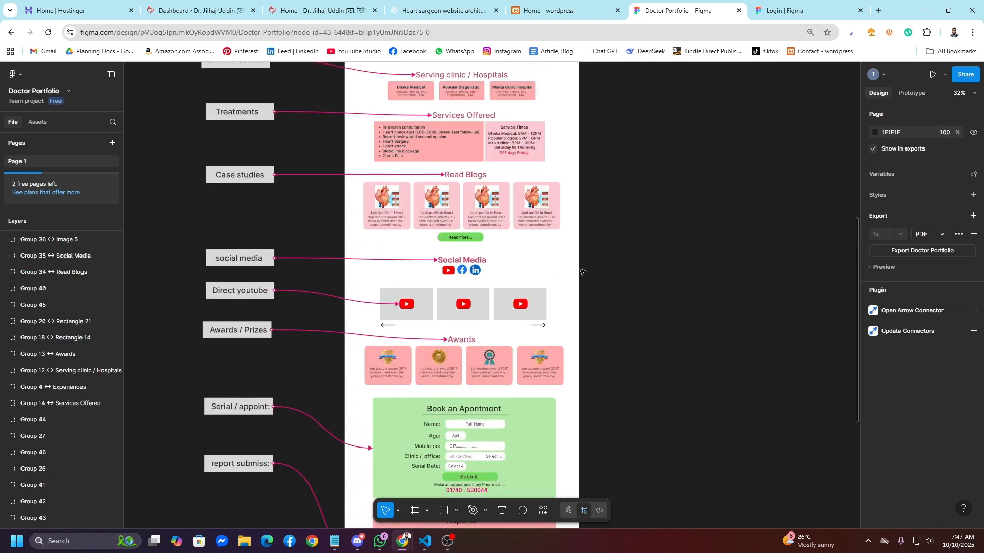
{"action": "scroll", "coordinate": [466, 357], "scroll_direction": "down", "scroll_amount": 10}
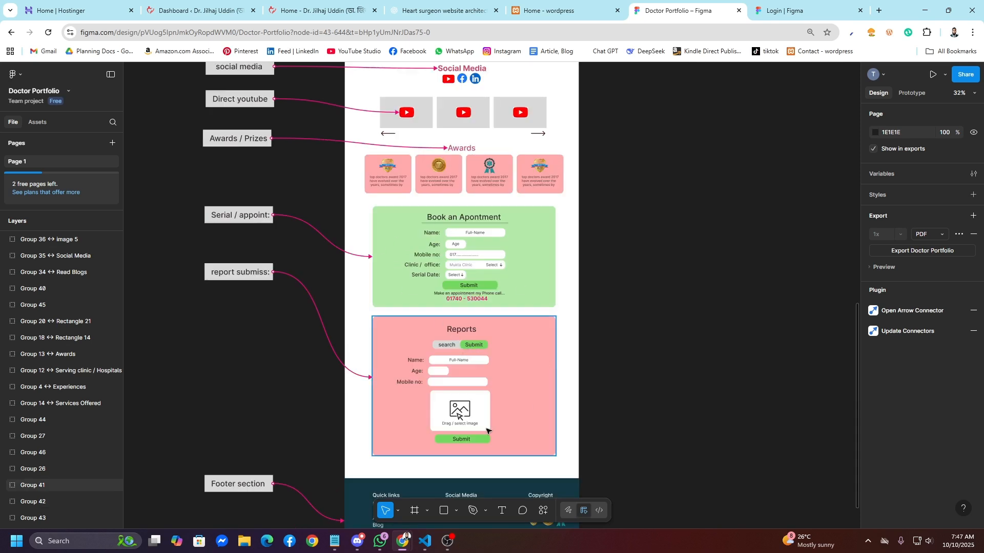
Step: Inspect the sizes of the Book an Apointment and Reports form groups
{"action": "left_click", "coordinate": [398, 260]}
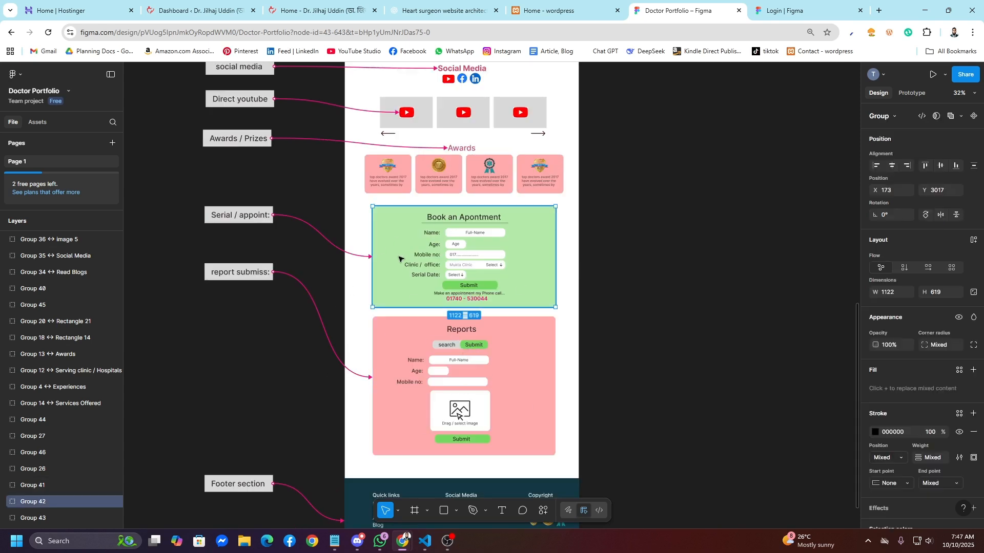
{"action": "left_click", "coordinate": [418, 395]}
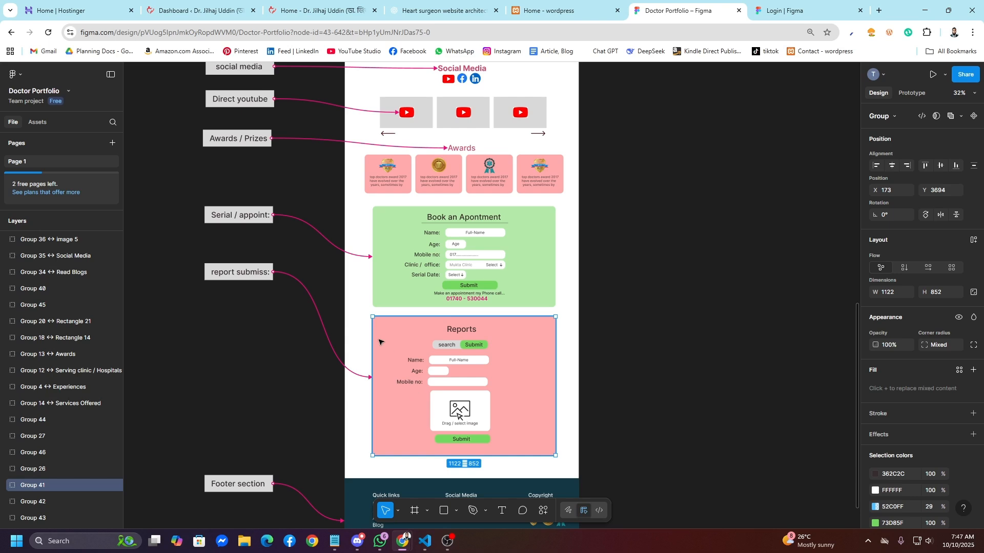
{"action": "left_click", "coordinate": [391, 271]}
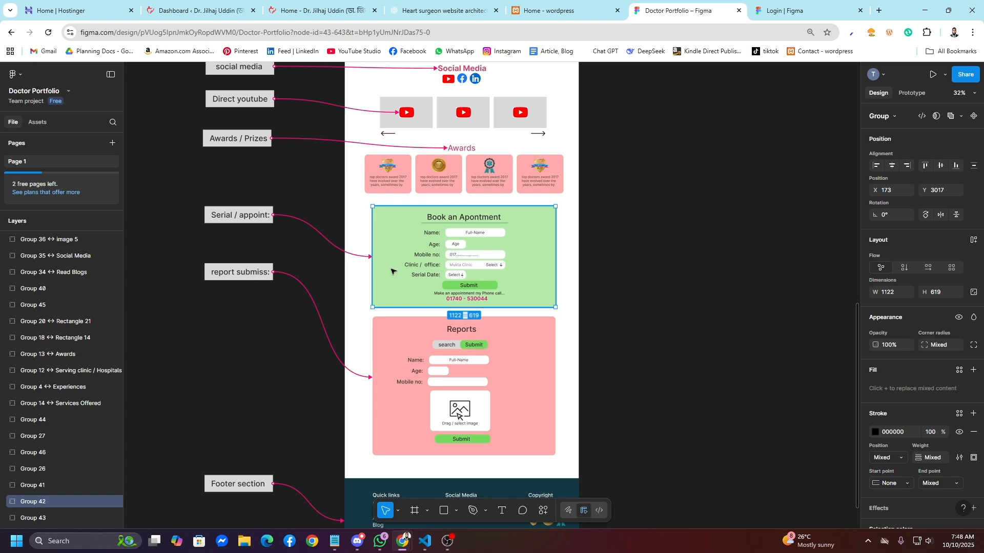
{"action": "left_click", "coordinate": [421, 360]}
{"action": "scroll", "coordinate": [481, 296], "scroll_direction": "down", "scroll_amount": 3}
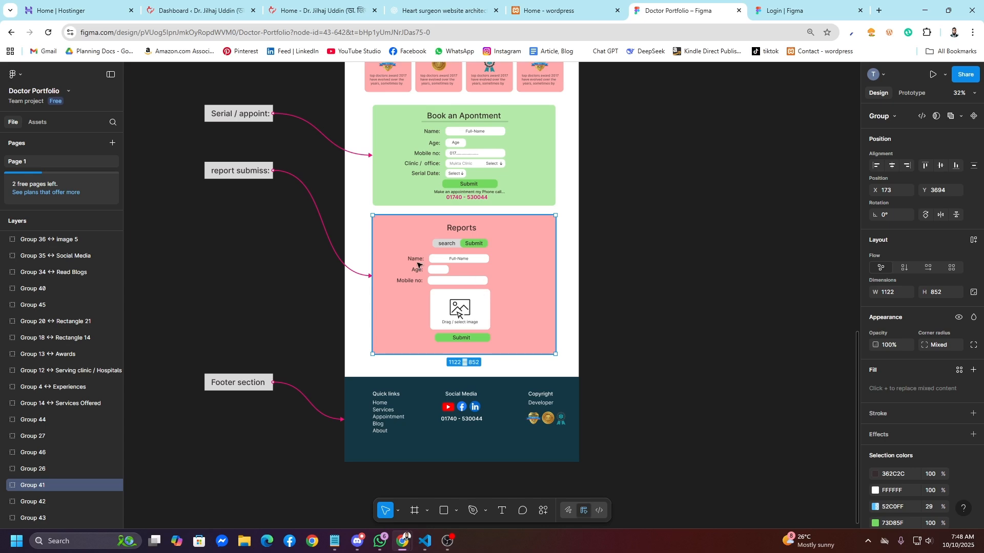
{"action": "left_click", "coordinate": [523, 179]}
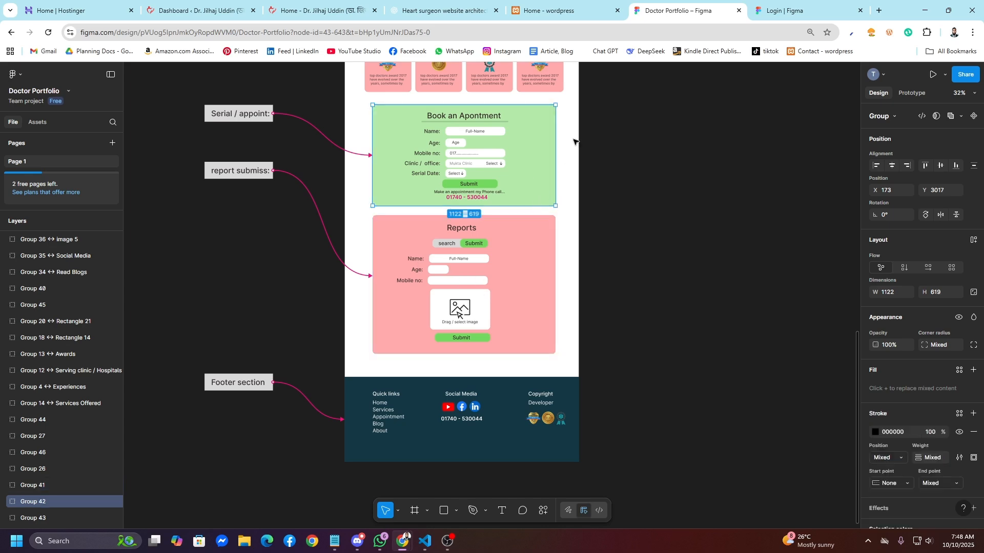
Step: Glance at the local WordPress Organic Store homepage, then move to the plugin code
{"action": "left_click", "coordinate": [584, 17]}
{"action": "scroll", "coordinate": [488, 268], "scroll_direction": "down", "scroll_amount": 3}
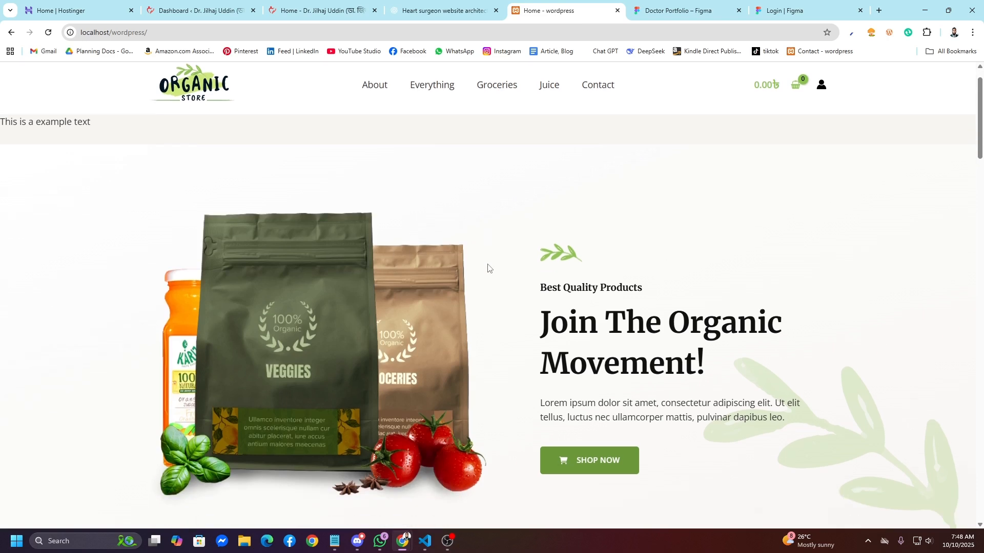
{"action": "scroll", "coordinate": [487, 268], "scroll_direction": "up", "scroll_amount": 3}
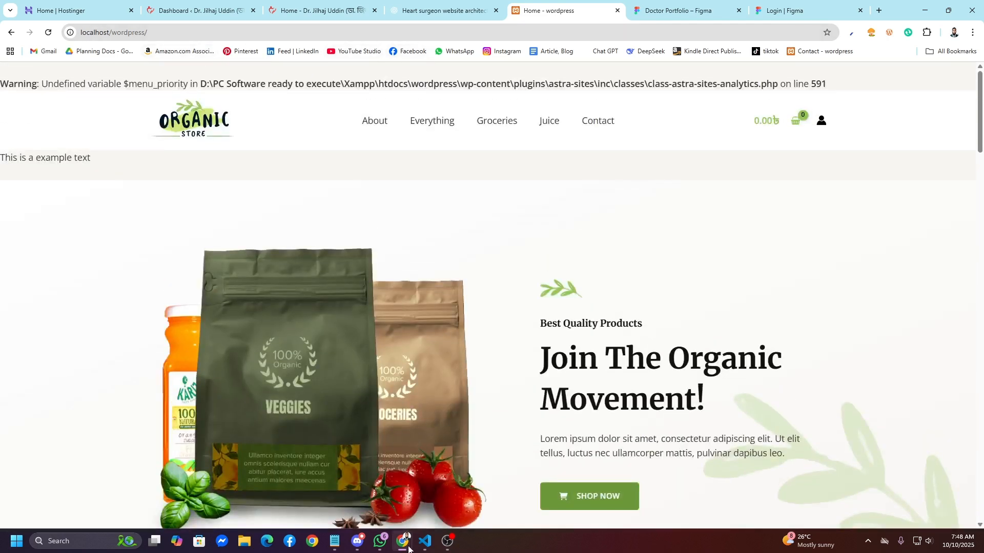
{"action": "left_click", "coordinate": [425, 541]}
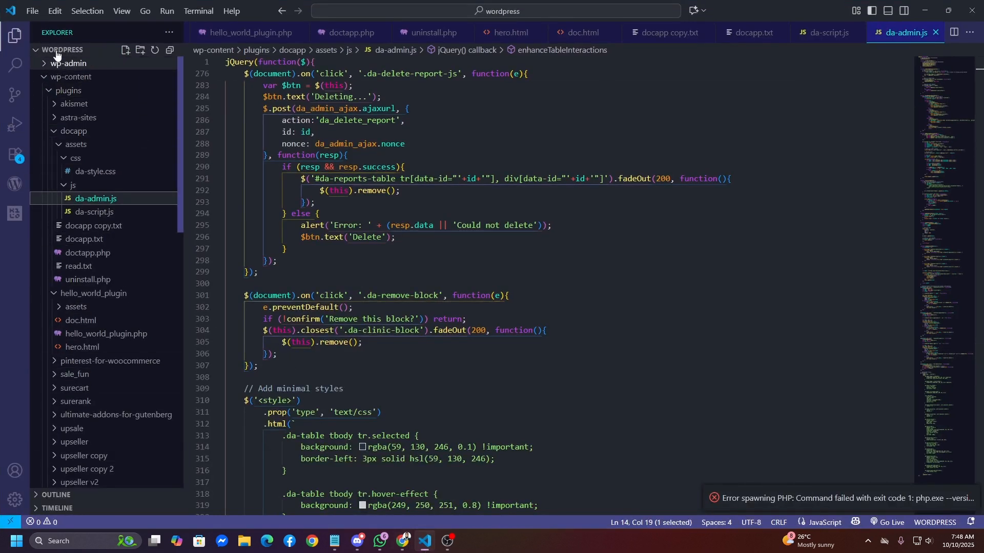
Step: Expand the docapp plugin folder and open da-style.css, da-admin.js and da-script.js
{"action": "left_click_drag", "start_coordinate": [85, 161], "coordinate": [50, 77]}
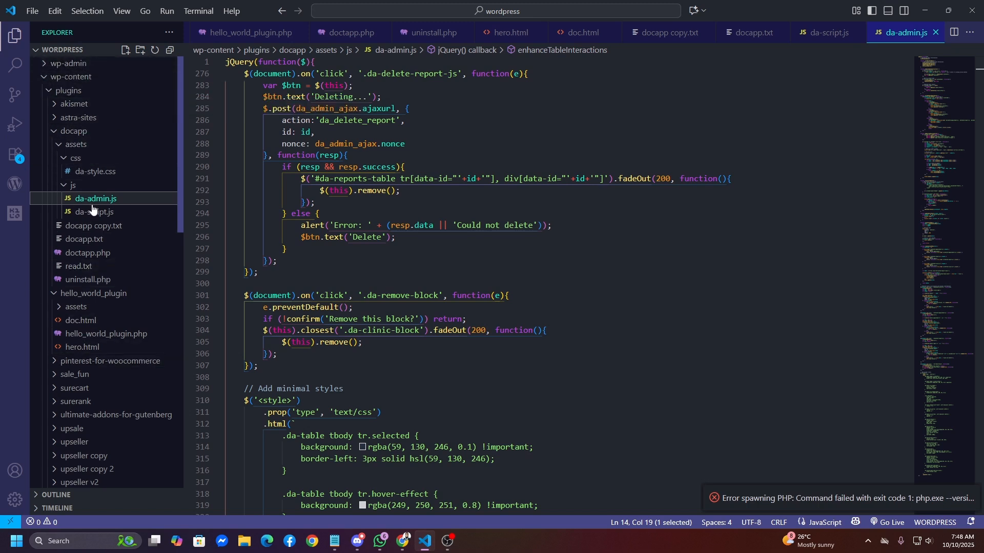
{"action": "left_click", "coordinate": [88, 132]}
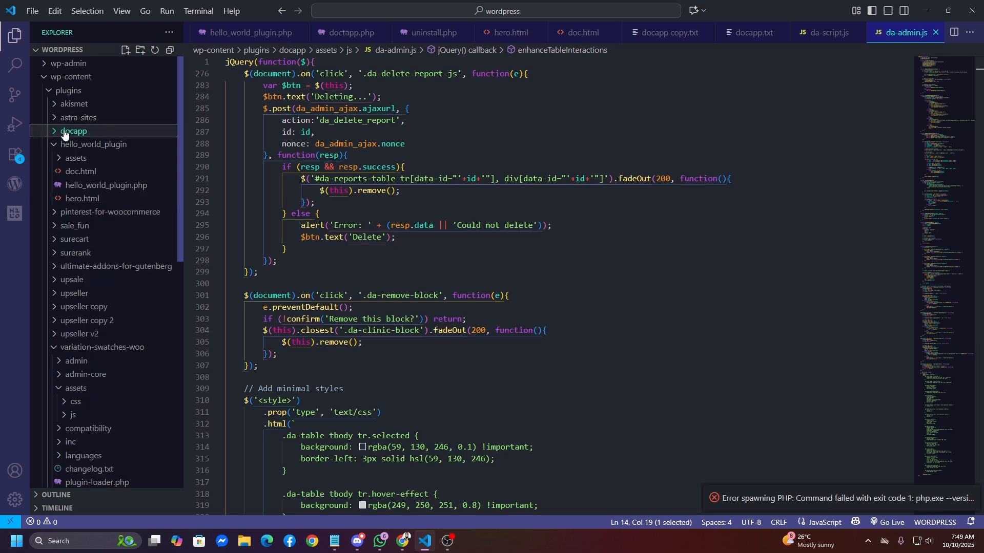
{"action": "left_click", "coordinate": [84, 134]}
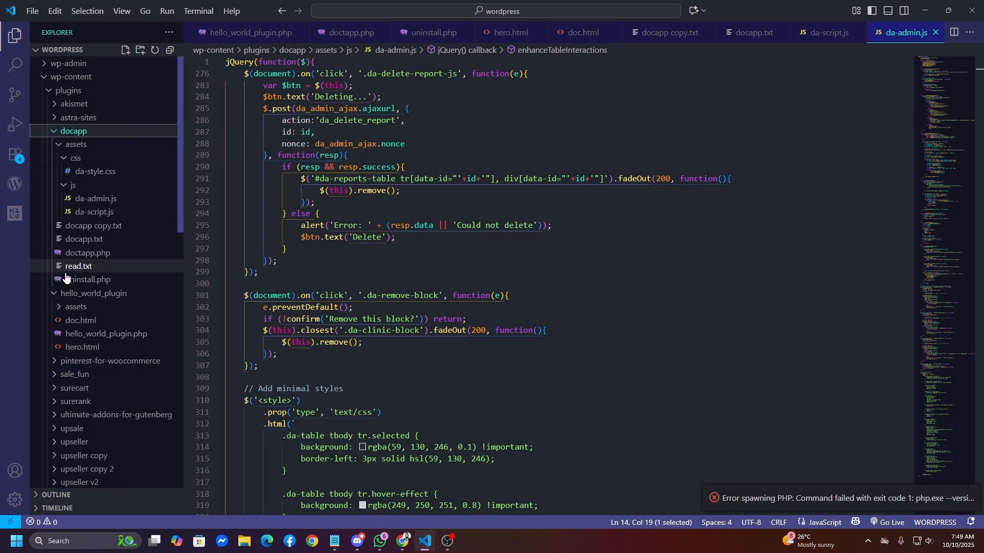
{"action": "left_click", "coordinate": [90, 294]}
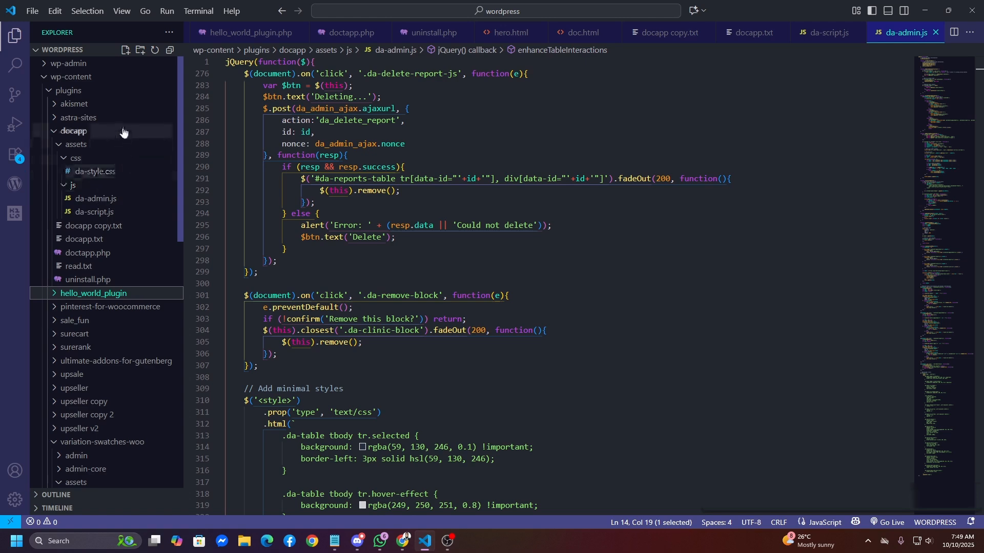
{"action": "left_click", "coordinate": [95, 171]}
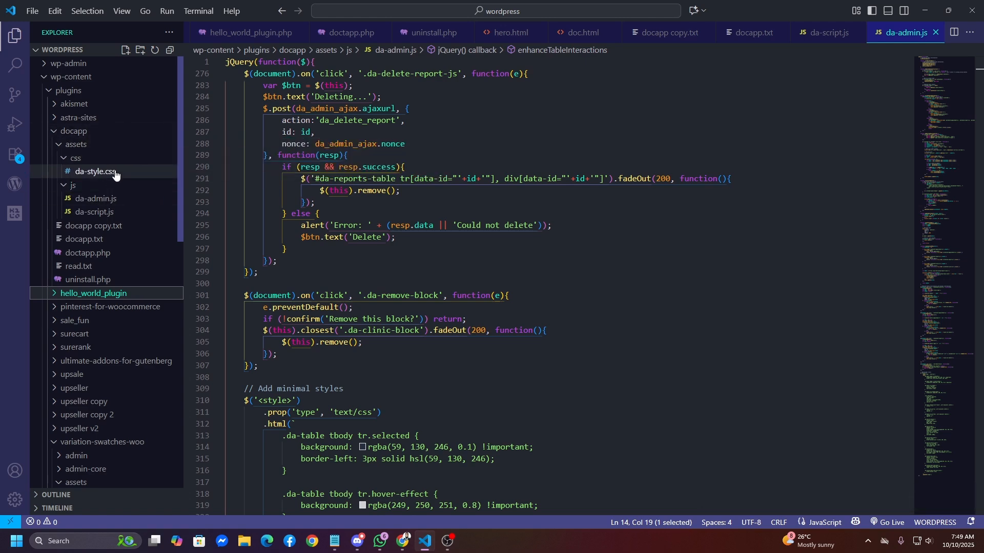
{"action": "scroll", "coordinate": [345, 277], "scroll_direction": "up", "scroll_amount": 3}
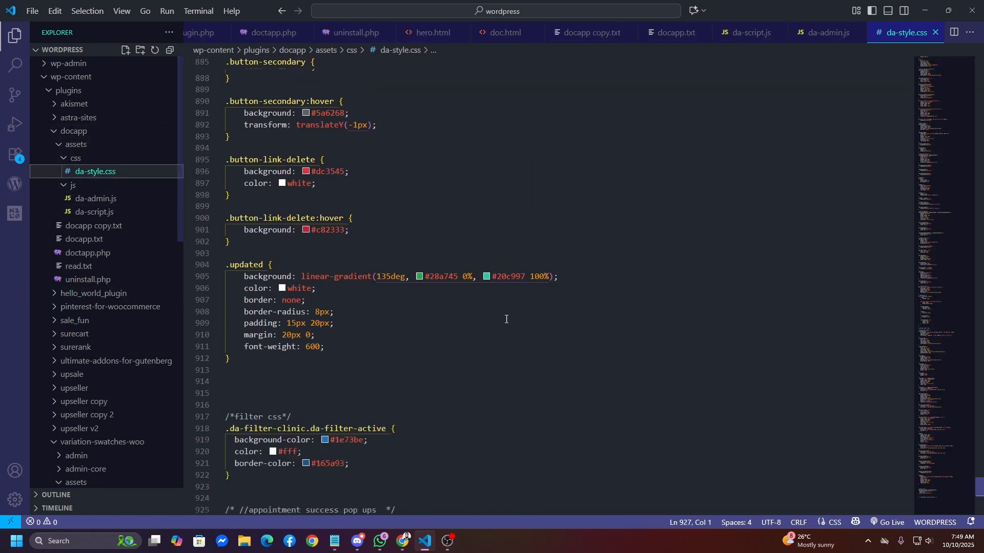
{"action": "left_click", "coordinate": [110, 204]}
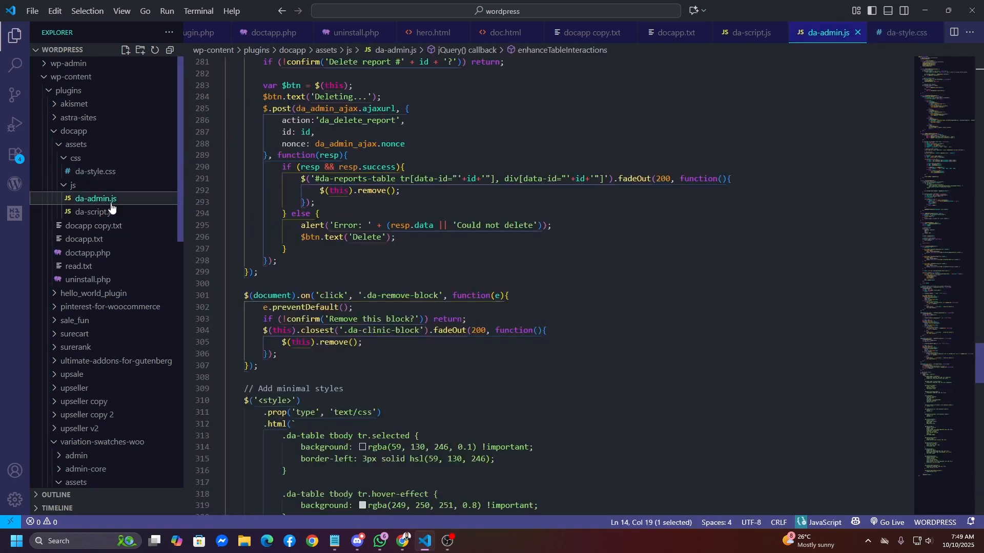
{"action": "left_click", "coordinate": [111, 216]}
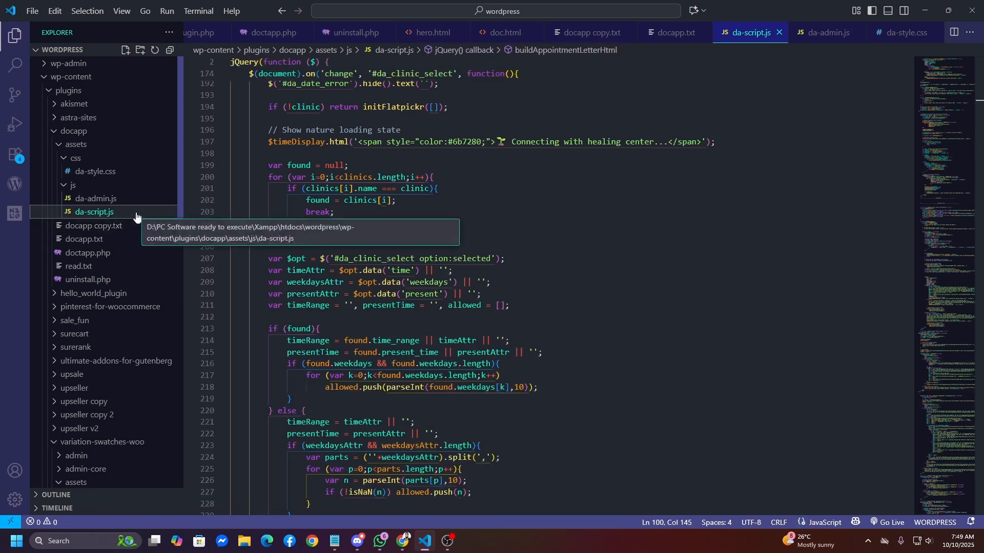
Step: Review doctapp.php around the reports success check, then return to the local WordPress site
{"action": "left_click", "coordinate": [127, 263]}
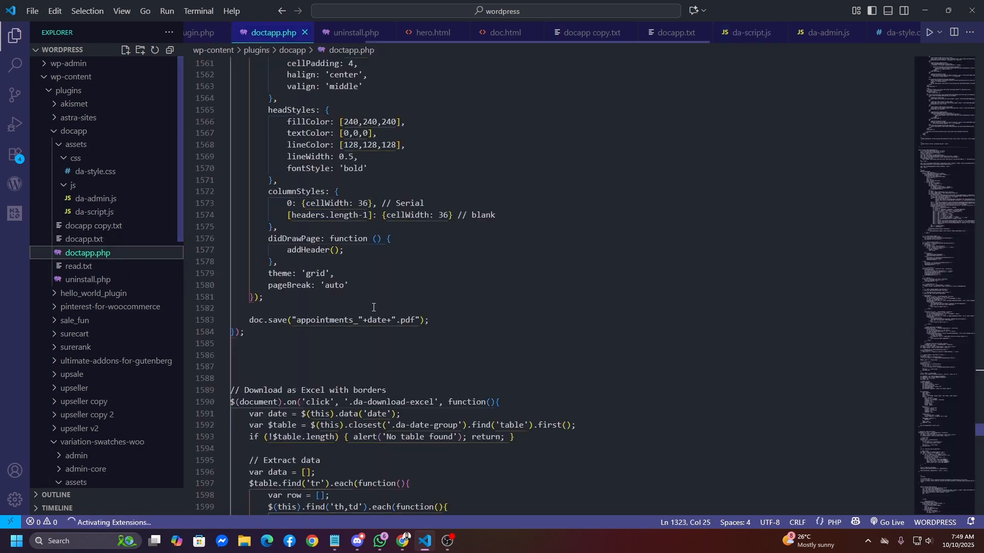
{"action": "scroll", "coordinate": [395, 312], "scroll_direction": "up", "scroll_amount": 5}
{"action": "scroll", "coordinate": [395, 311], "scroll_direction": "up", "scroll_amount": 2}
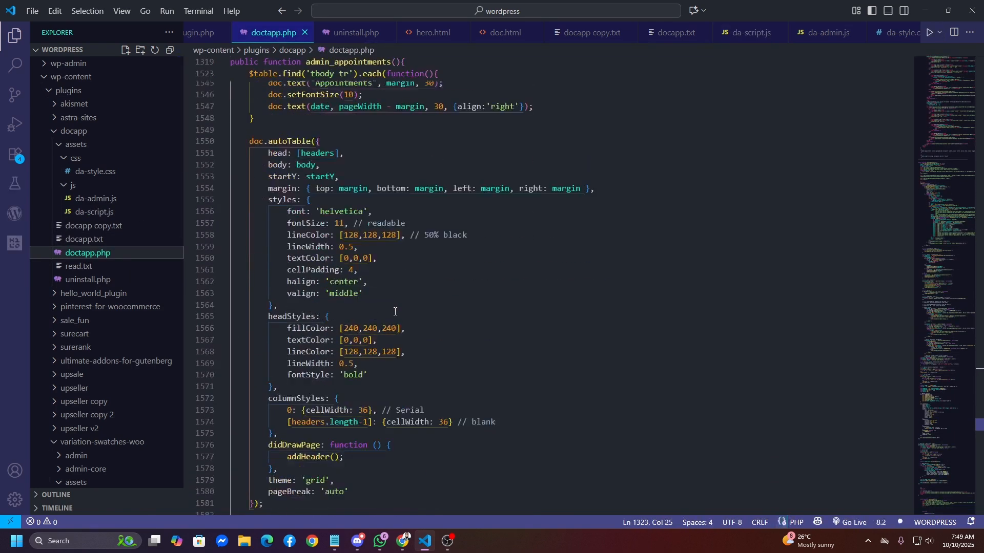
{"action": "left_click", "coordinate": [132, 213]}
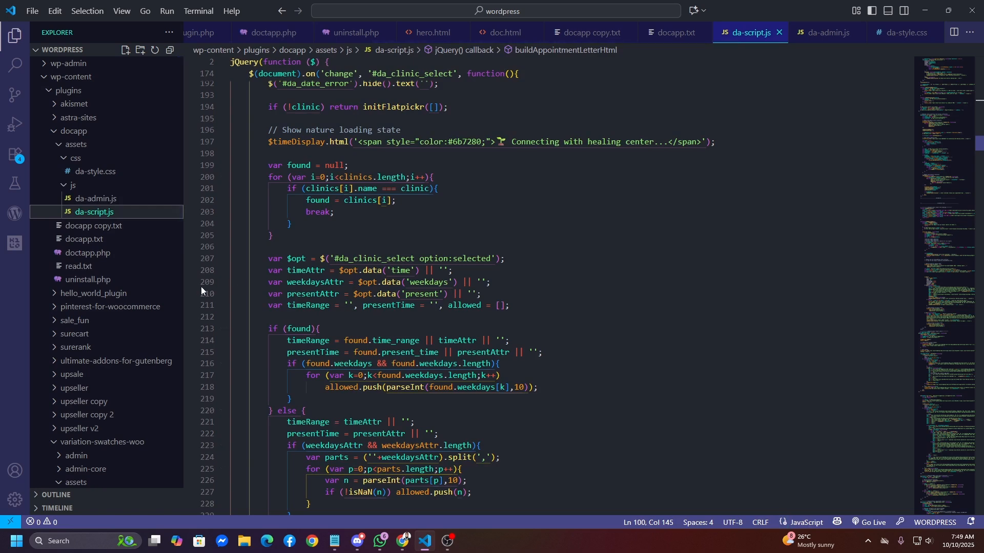
{"action": "left_click", "coordinate": [136, 258]}
{"action": "scroll", "coordinate": [377, 303], "scroll_direction": "down", "scroll_amount": 10}
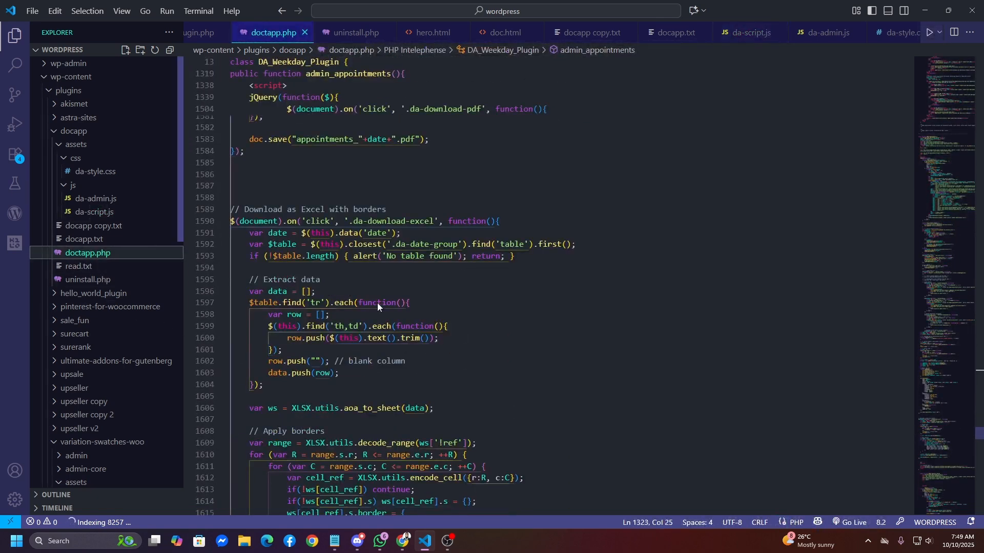
{"action": "scroll", "coordinate": [377, 303], "scroll_direction": "down", "scroll_amount": 18}
{"action": "left_click", "coordinate": [439, 293]}
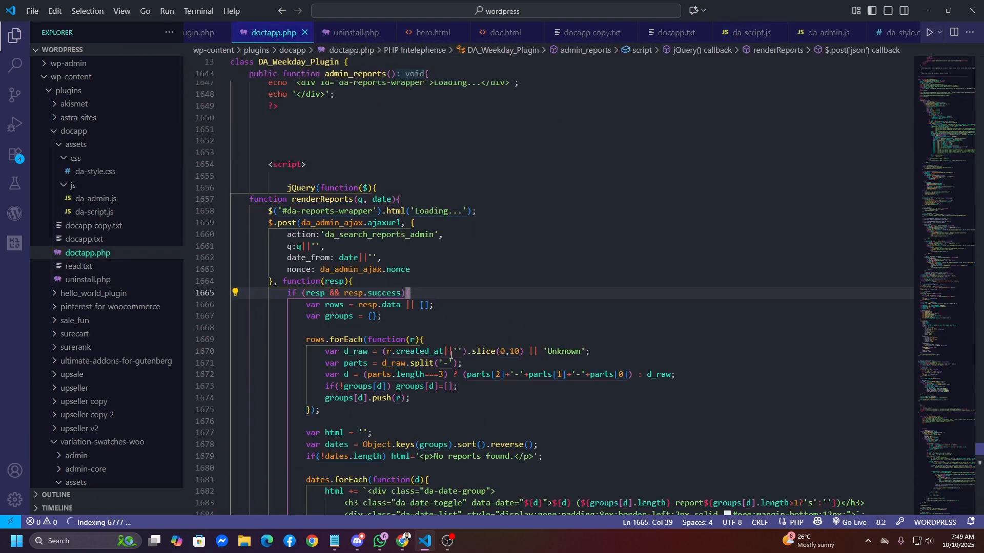
{"action": "left_click", "coordinate": [402, 543]}
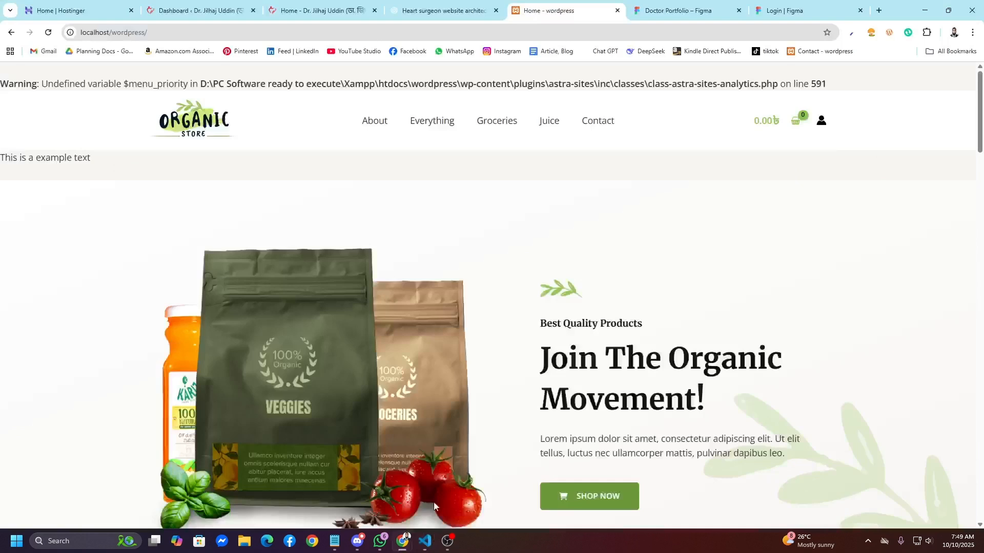
Step: Reopen the heart surgeon architecture chat at Technology Stack Options, leaving the message box empty
{"action": "left_click", "coordinate": [446, 11]}
{"action": "scroll", "coordinate": [359, 401], "scroll_direction": "down", "scroll_amount": 7}
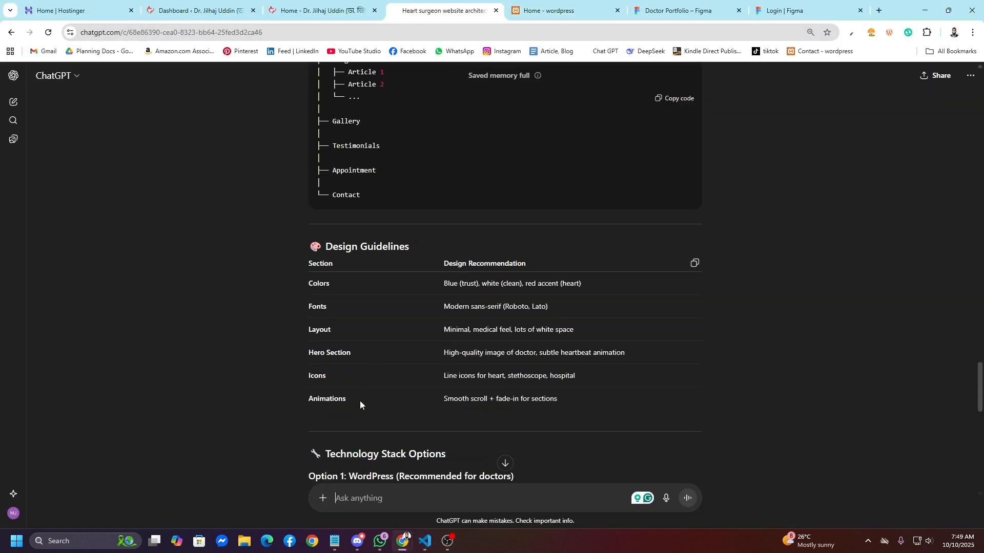
{"action": "left_click", "coordinate": [364, 498]}
{"action": "type", "text": "I want some form"}
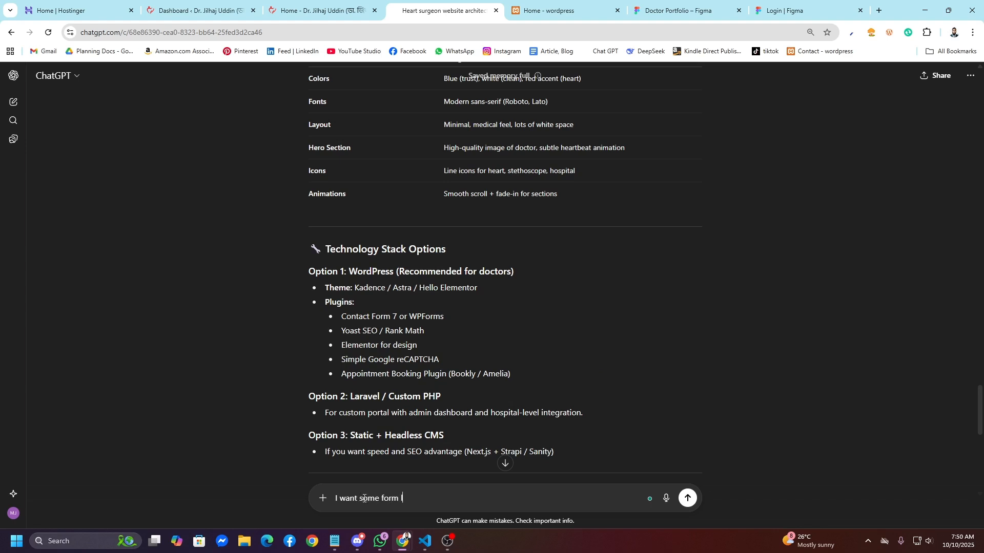
{"action": "type", "text": " like appp"}
{"action": "key", "text": "BackSpace"}
{"action": "key", "text": "BackSpace"}
{"action": "key", "text": "BackSpace"}
{"action": "key", "text": "BackSpace"}
{"action": "key", "text": "BackSpace"}
{"action": "key", "text": "BackSpace"}
{"action": "key", "text": "BackSpace"}
{"action": "key", "text": "BackSpace"}
{"action": "key", "text": "BackSpace"}
{"action": "key", "text": "BackSpace"}
{"action": "key", "text": "BackSpace"}
{"action": "key", "text": "BackSpace"}
{"action": "key", "text": "BackSpace"}
{"action": "key", "text": "BackSpace"}
{"action": "key", "text": "BackSpace"}
{"action": "key", "text": "BackSpace"}
{"action": "key", "text": "BackSpace"}
{"action": "key", "text": "BackSpace"}
{"action": "key", "text": "BackSpace"}
{"action": "key", "text": "BackSpace"}
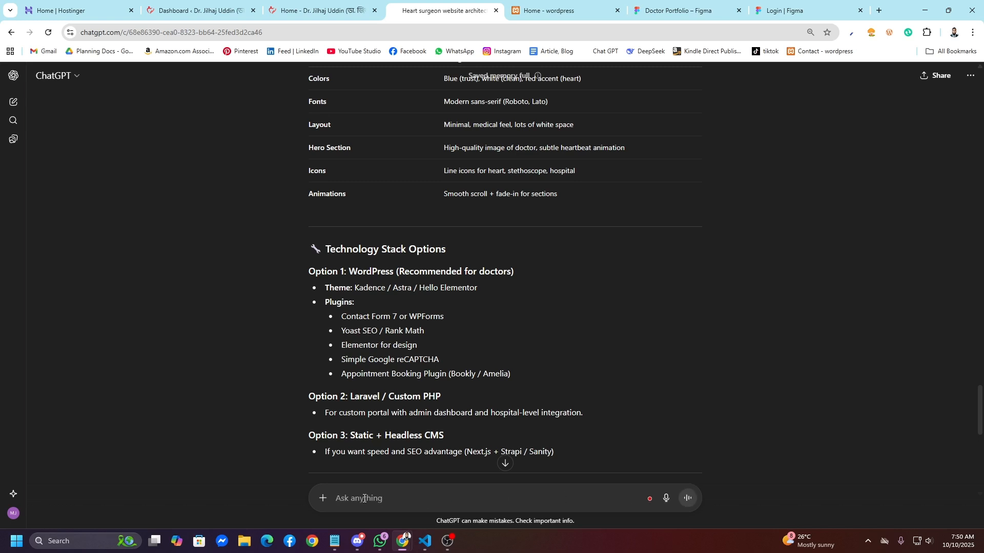
Step: Look over the report-grouping code at lines 1673 and 1678 of doctapp.php
{"action": "mouse_move", "coordinate": [425, 541]}
{"action": "left_click", "coordinate": [486, 481]}
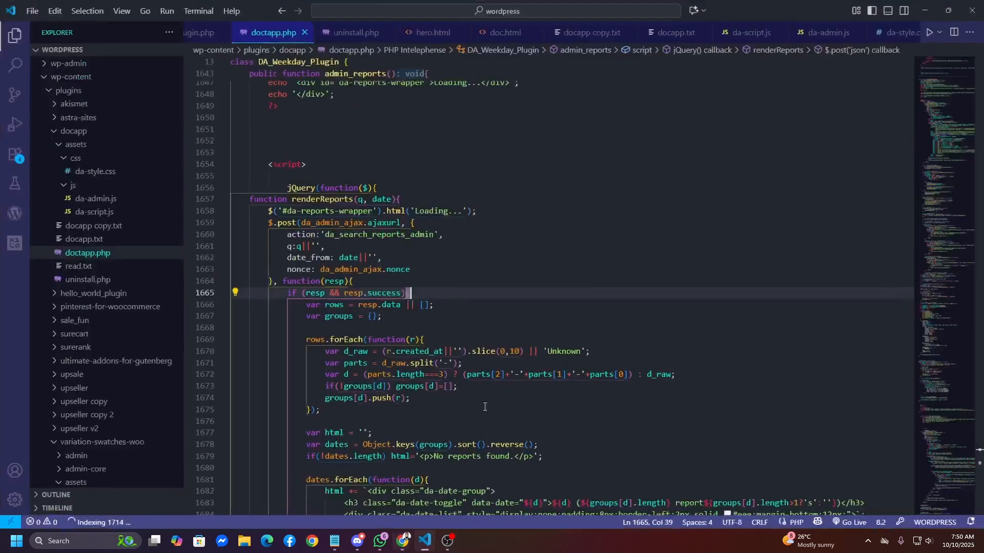
{"action": "left_click", "coordinate": [487, 386]}
{"action": "scroll", "coordinate": [496, 381], "scroll_direction": "down", "scroll_amount": 3}
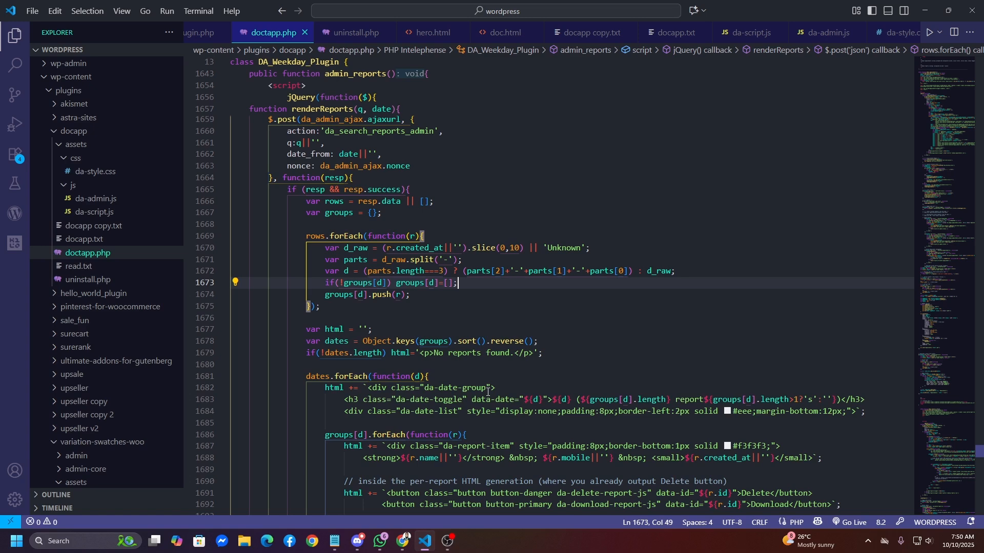
{"action": "scroll", "coordinate": [429, 337], "scroll_direction": "up", "scroll_amount": 2}
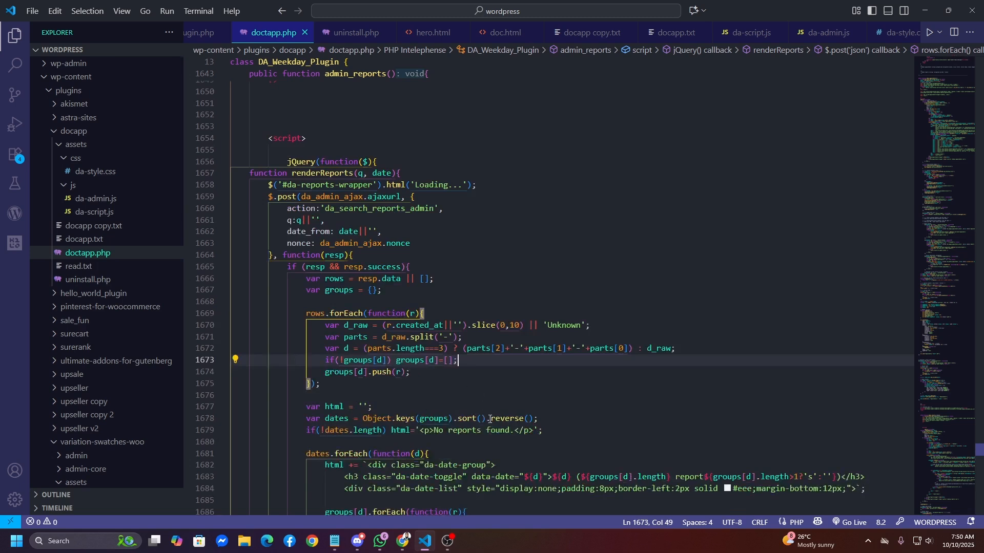
{"action": "left_click", "coordinate": [540, 418]}
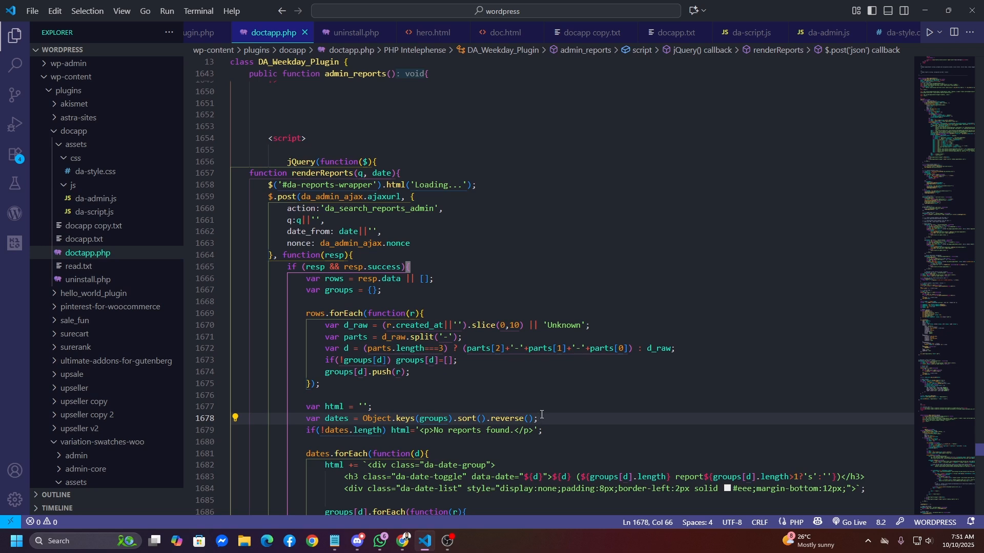
Step: Check the [doc_appointment] shortcode on the local WordPress Contact page
{"action": "key", "text": "alt+Tab"}
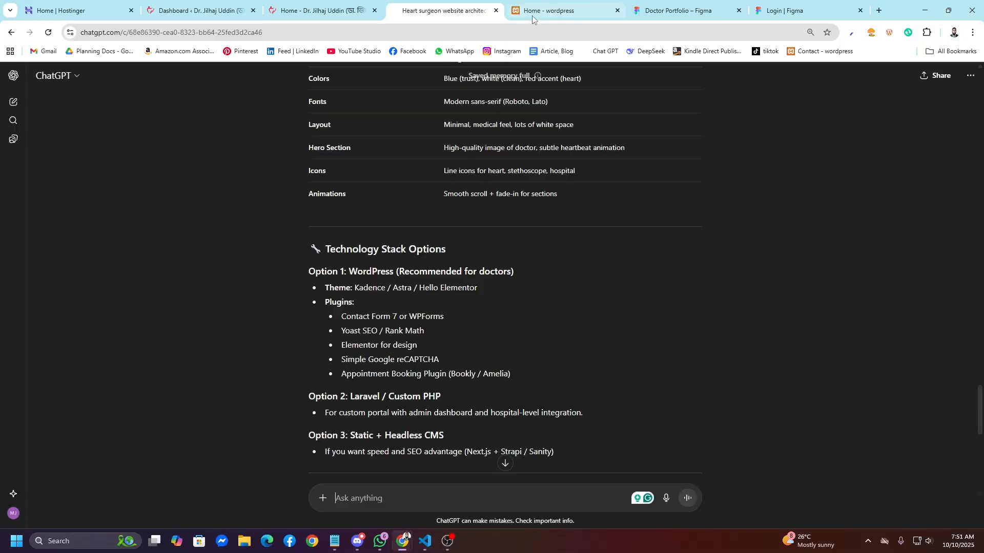
{"action": "left_click", "coordinate": [533, 13]}
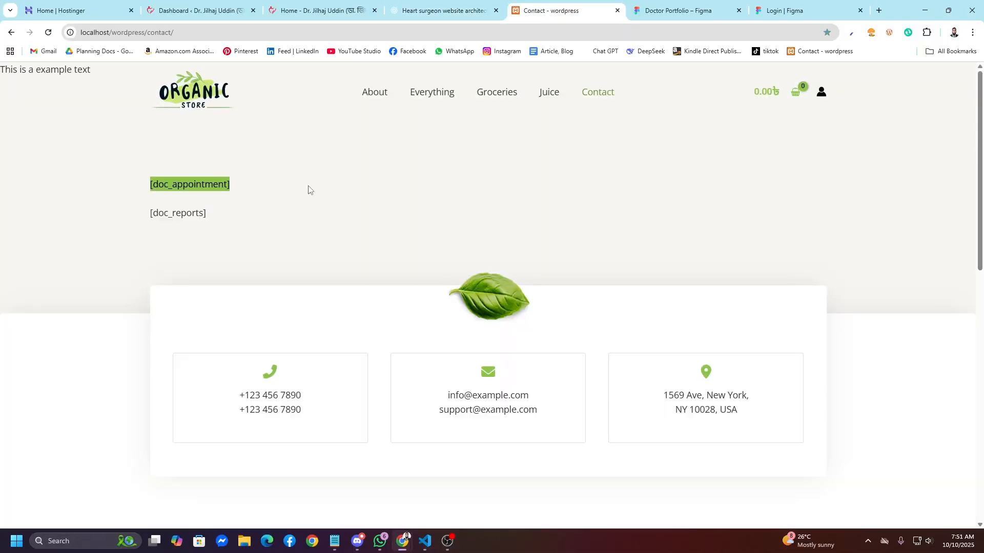
{"action": "left_click_drag", "start_coordinate": [232, 186], "coordinate": [144, 192]}
{"action": "scroll", "coordinate": [488, 324], "scroll_direction": "up", "scroll_amount": 1}
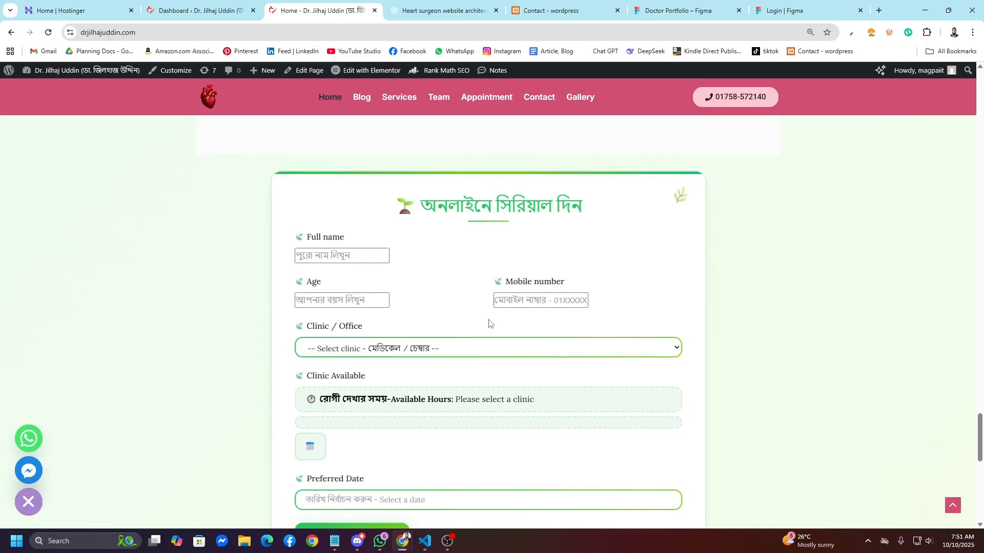
Step: Enter full name 'Chat Gpt', age 5 and a mobile number in the appointment form
{"action": "left_click", "coordinate": [362, 255]}
{"action": "left_click", "coordinate": [278, 246]}
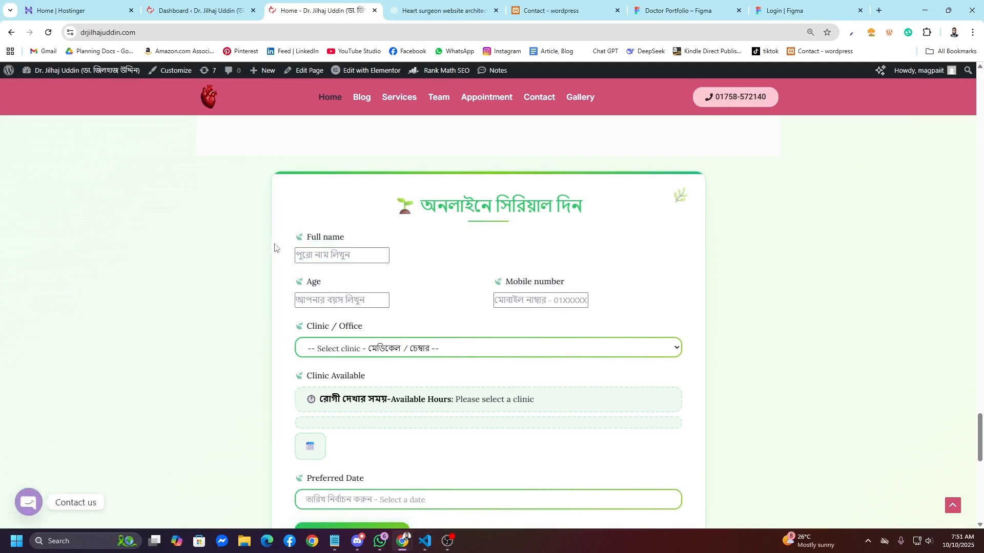
{"action": "left_click", "coordinate": [319, 258]}
{"action": "type", "text": "Cha"}
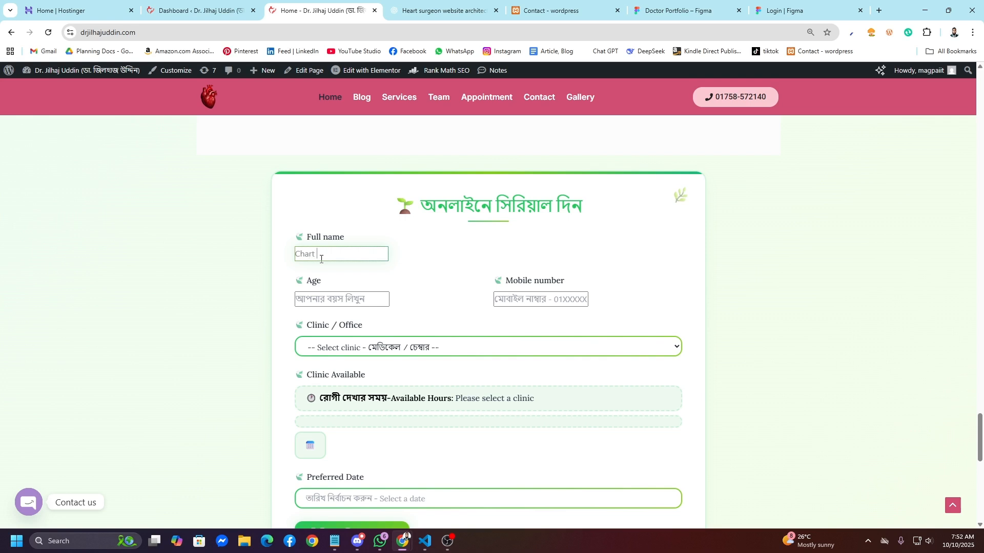
{"action": "type", "text": "t Gpt"}
{"action": "key", "text": "Tab"}
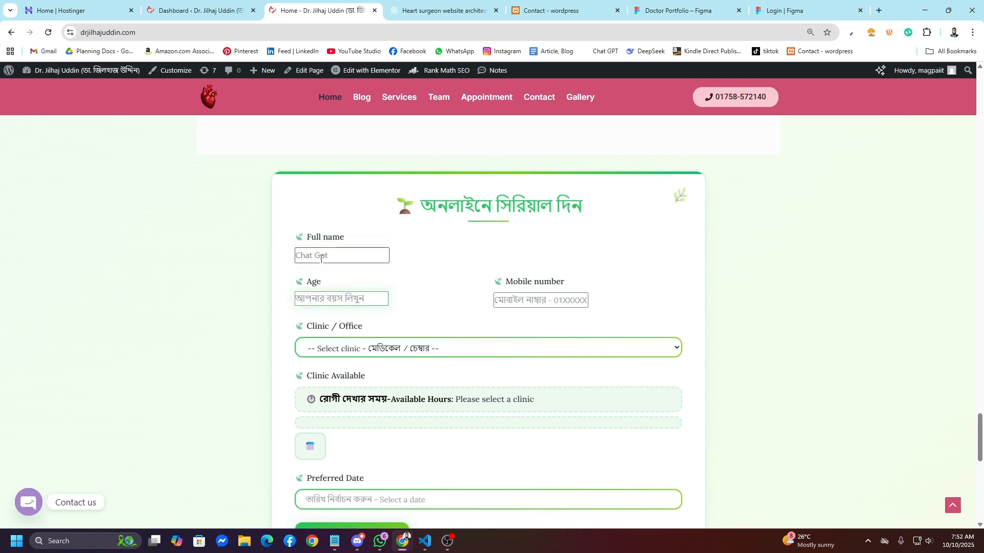
{"action": "type", "text": "5"}
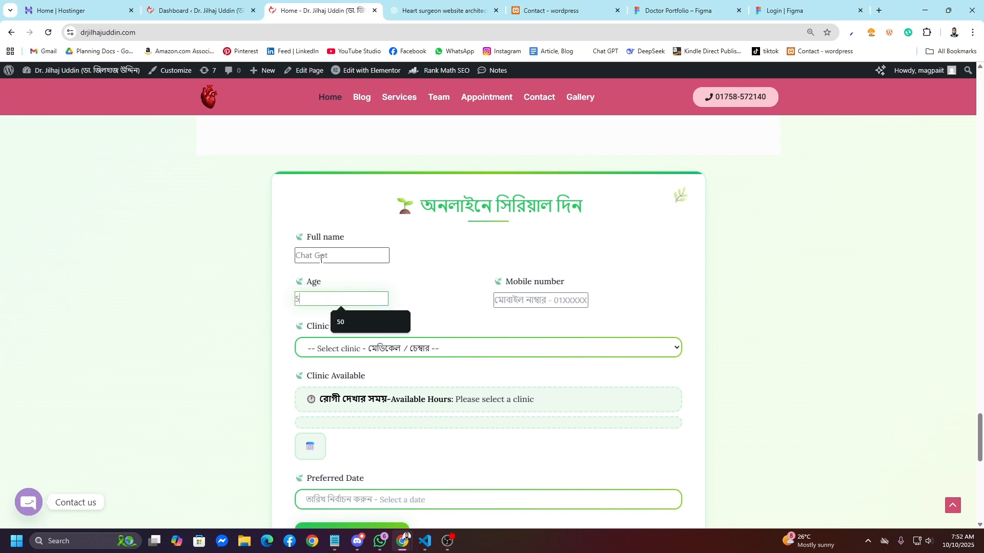
{"action": "key", "text": "Tab"}
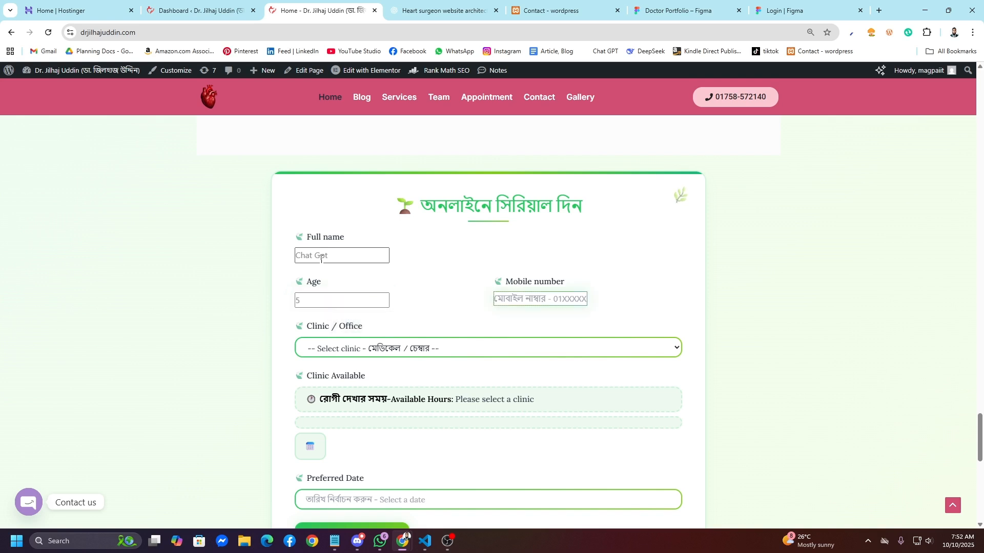
{"action": "scroll", "coordinate": [377, 328], "scroll_direction": "down", "scroll_amount": 2}
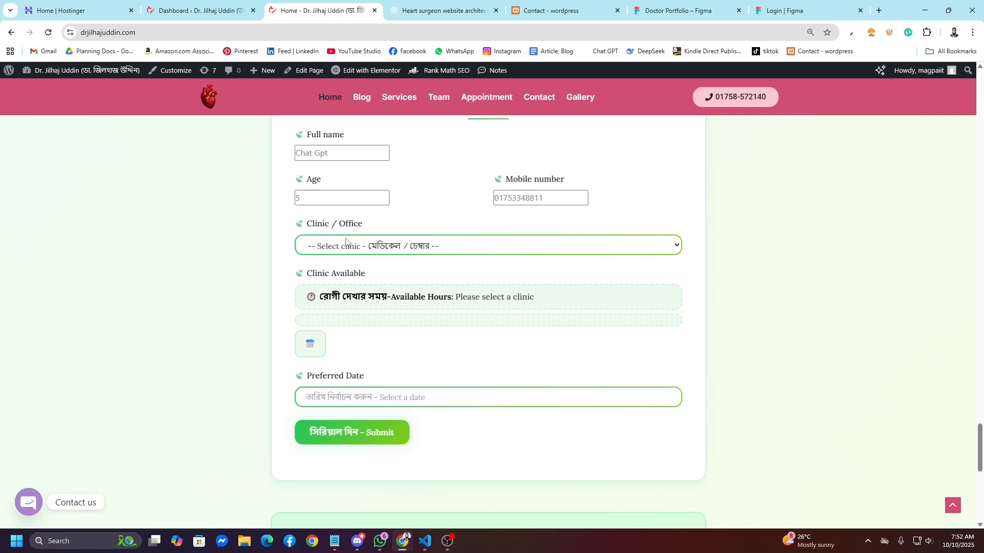
{"action": "left_click", "coordinate": [347, 243]}
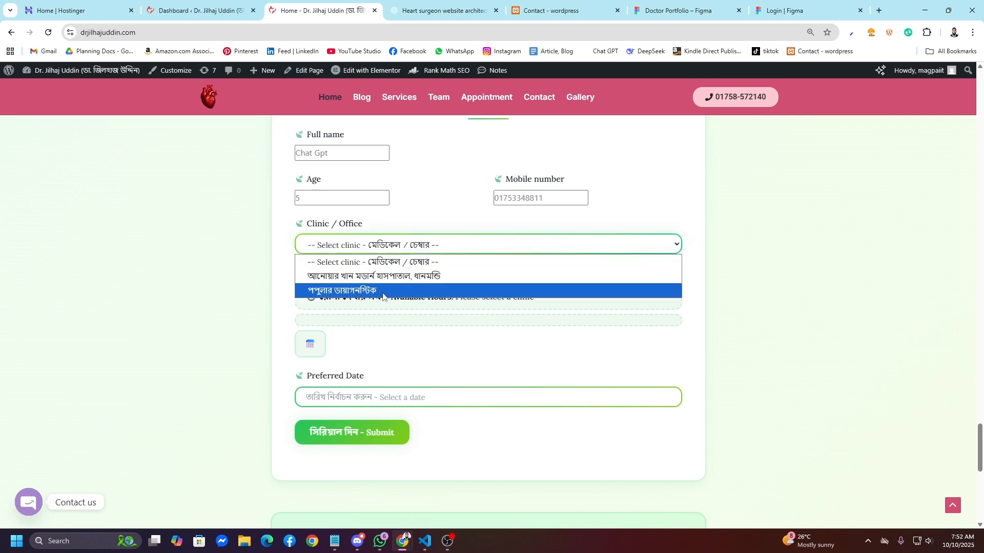
Step: Close the clinic list and open the Doctor Appointments page in the WordPress admin
{"action": "left_click", "coordinate": [391, 248]}
{"action": "left_click", "coordinate": [195, 10]}
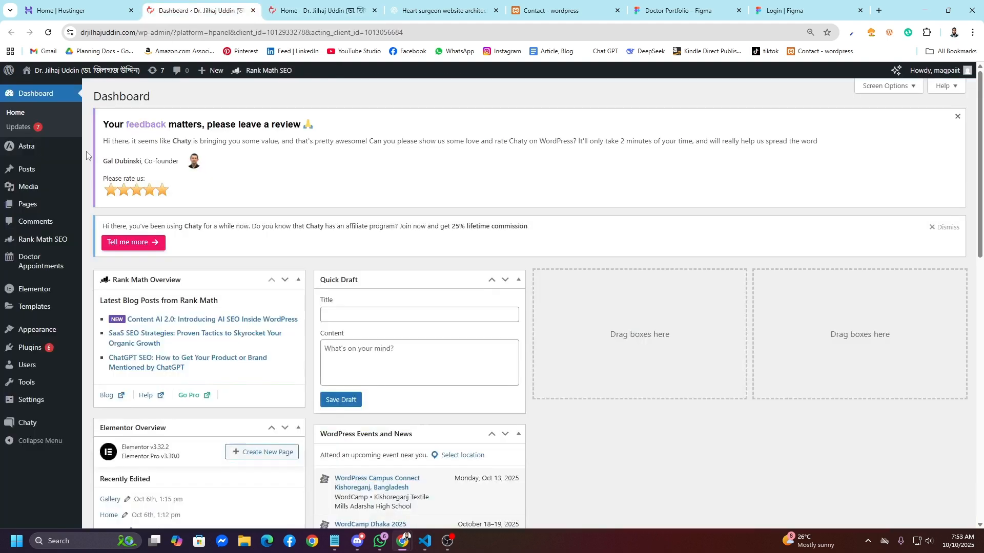
{"action": "mouse_move", "coordinate": [37, 265]}
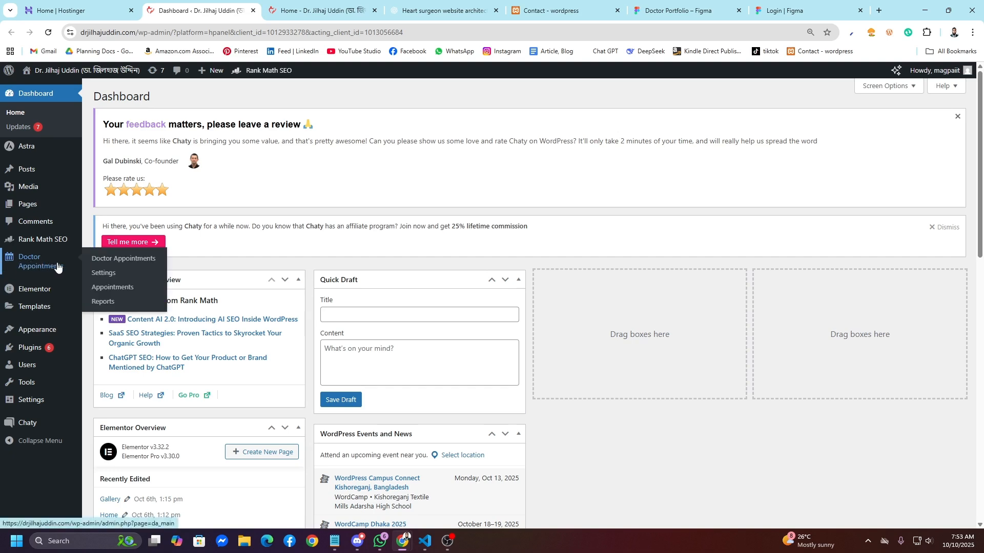
{"action": "left_click", "coordinate": [57, 267]}
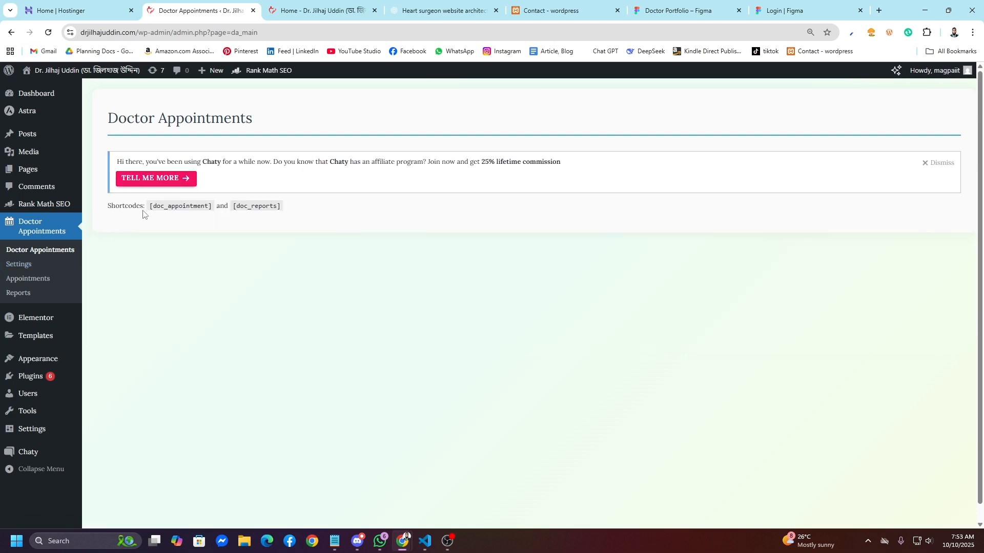
Step: Open the Doctor Appointments settings and review Clinic #1's name and time range
{"action": "left_click_drag", "start_coordinate": [143, 215], "coordinate": [334, 215]}
{"action": "left_click", "coordinate": [215, 206]}
{"action": "left_click", "coordinate": [337, 217]}
{"action": "left_click", "coordinate": [18, 267]}
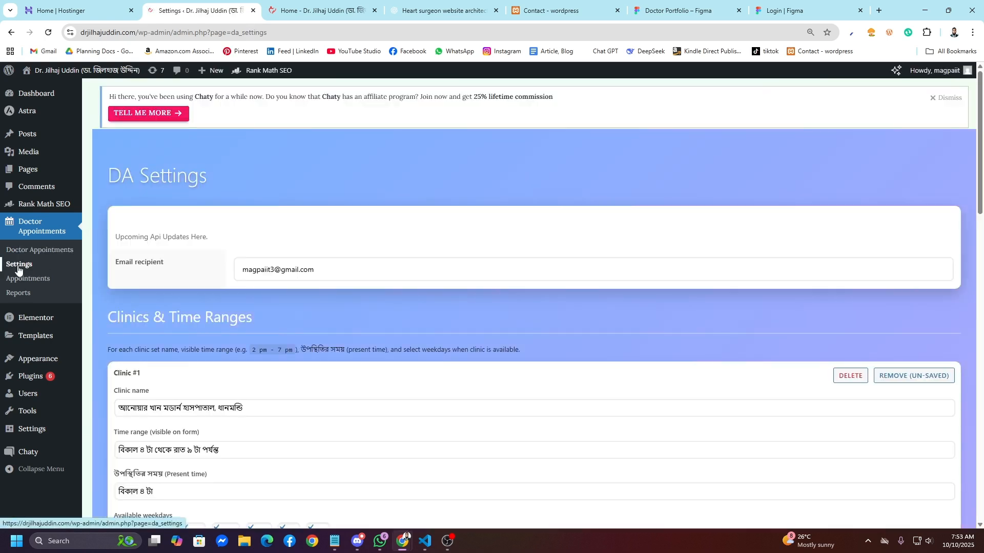
{"action": "scroll", "coordinate": [346, 349], "scroll_direction": "down", "scroll_amount": 4}
{"action": "scroll", "coordinate": [192, 363], "scroll_direction": "up", "scroll_amount": 2}
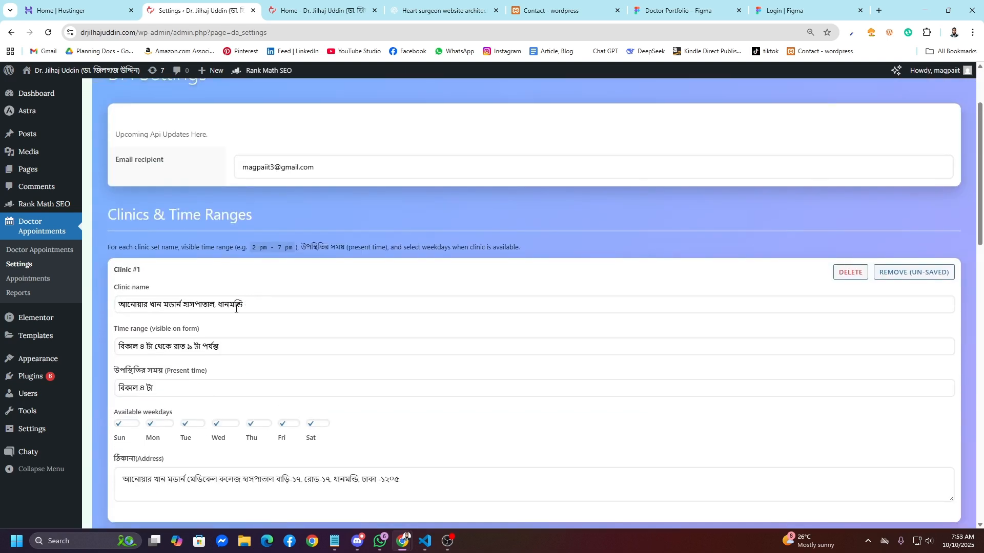
{"action": "left_click_drag", "start_coordinate": [262, 308], "coordinate": [117, 307]}
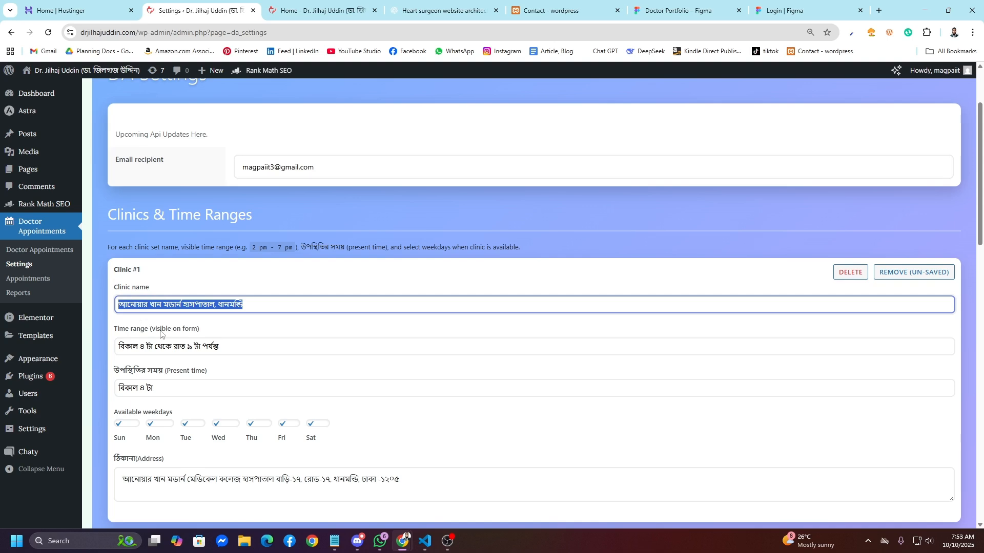
{"action": "left_click", "coordinate": [187, 346]}
{"action": "left_click_drag", "start_coordinate": [222, 347], "coordinate": [146, 346]}
Step: Return to the live appointment form and bring up its two clinic choices
{"action": "left_click", "coordinate": [308, 10]}
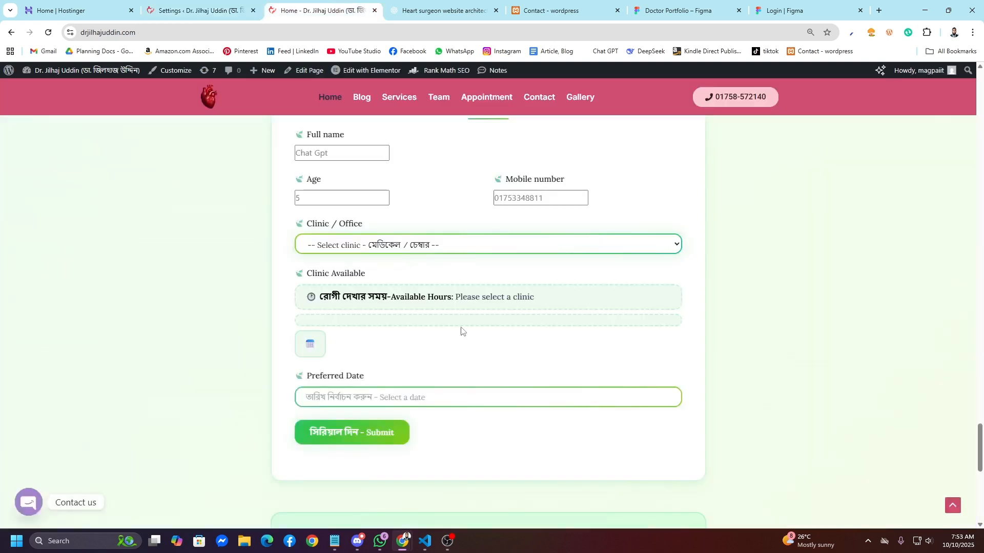
{"action": "left_click", "coordinate": [248, 4]}
{"action": "left_click", "coordinate": [215, 318]}
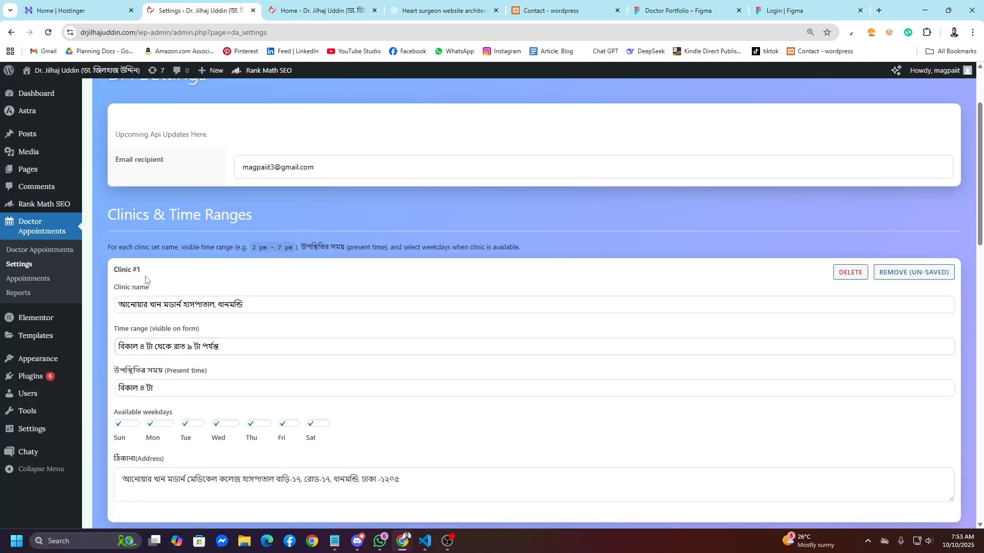
{"action": "scroll", "coordinate": [148, 308], "scroll_direction": "down", "scroll_amount": 5}
{"action": "scroll", "coordinate": [148, 313], "scroll_direction": "down", "scroll_amount": 8}
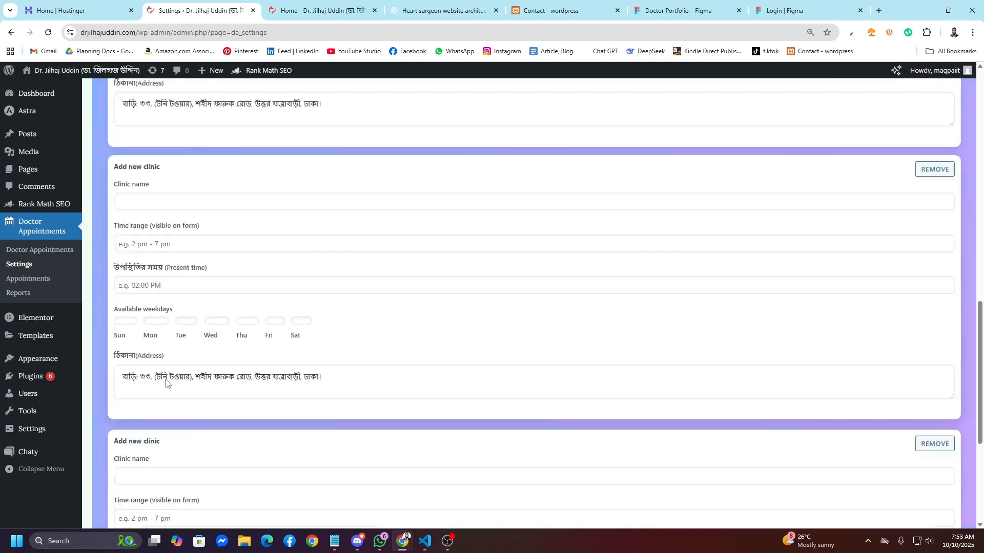
{"action": "left_click", "coordinate": [318, 10]}
{"action": "left_click", "coordinate": [414, 242]}
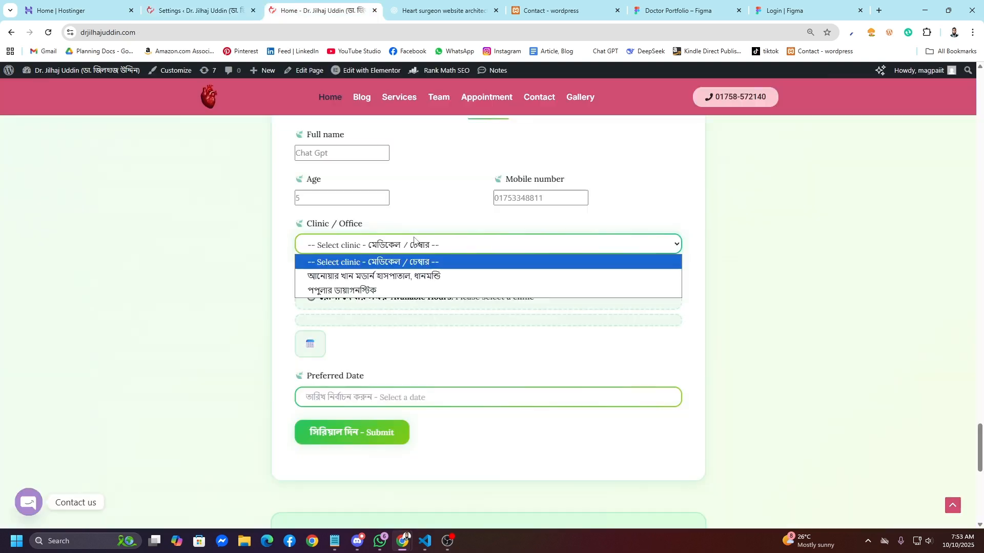
Step: Choose the second clinic and check its attendance time বিকাল ৪ টা
{"action": "left_click", "coordinate": [455, 277]}
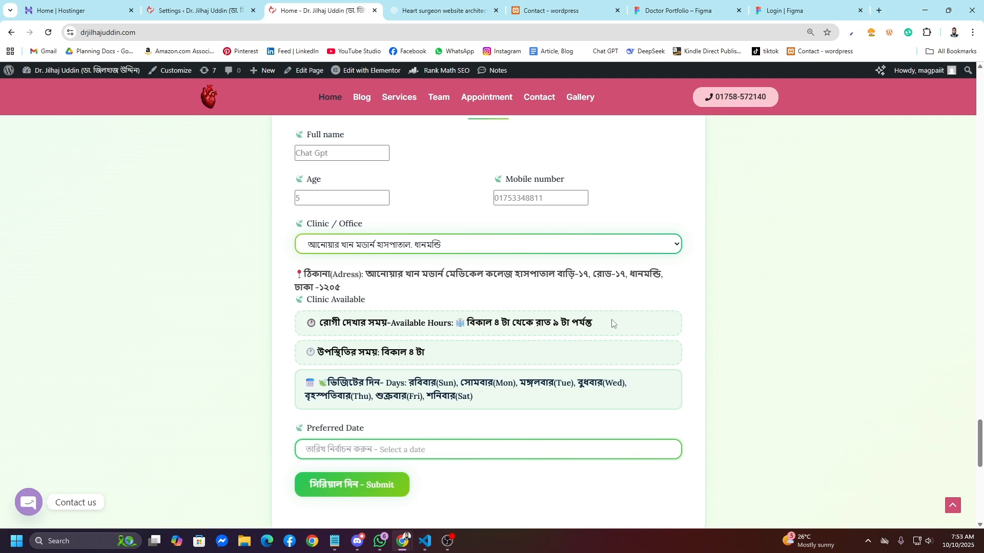
{"action": "scroll", "coordinate": [596, 352], "scroll_direction": "down", "scroll_amount": 1}
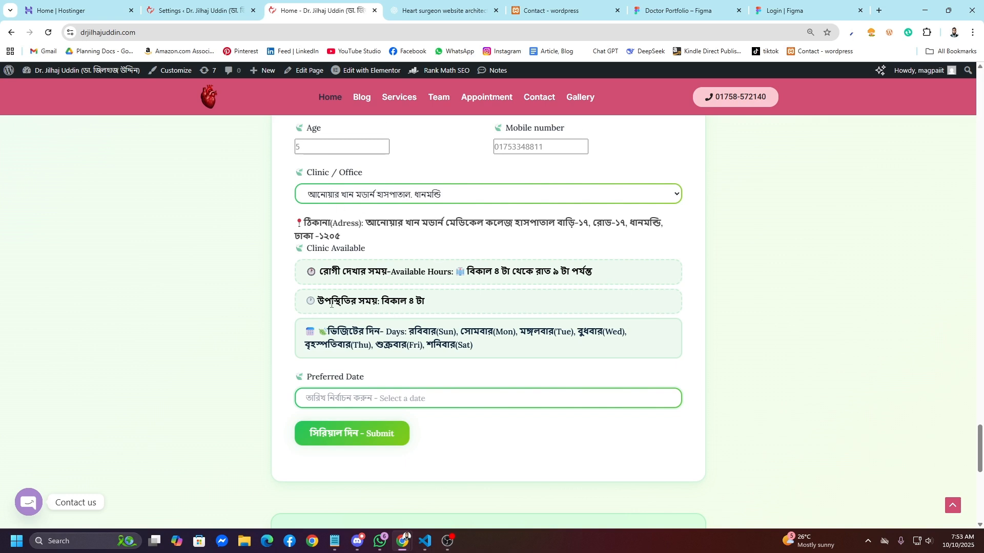
{"action": "left_click_drag", "start_coordinate": [392, 305], "coordinate": [442, 303]}
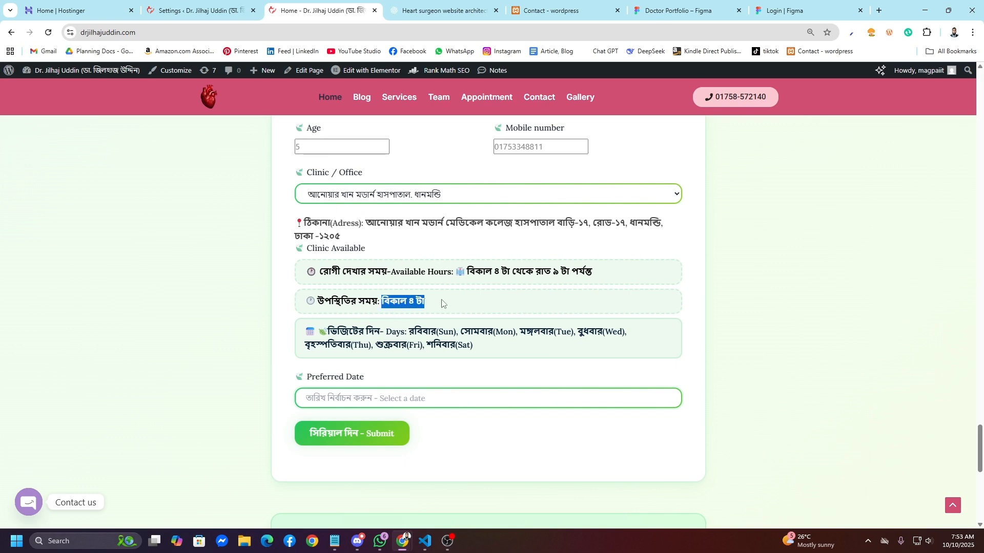
{"action": "left_click", "coordinate": [477, 319]}
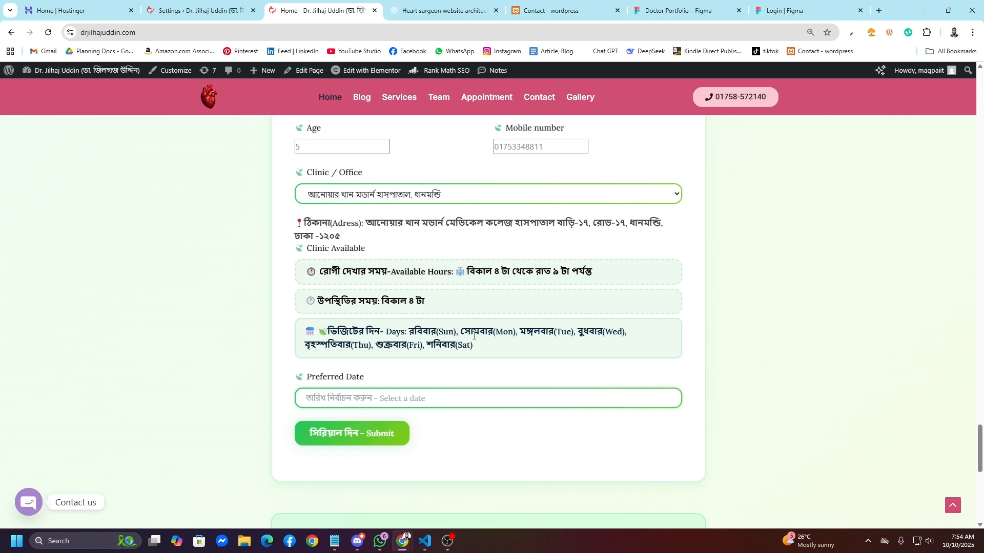
Step: Set the preferred date to 14 October 2025 and submit the appointment
{"action": "left_click", "coordinate": [370, 400]}
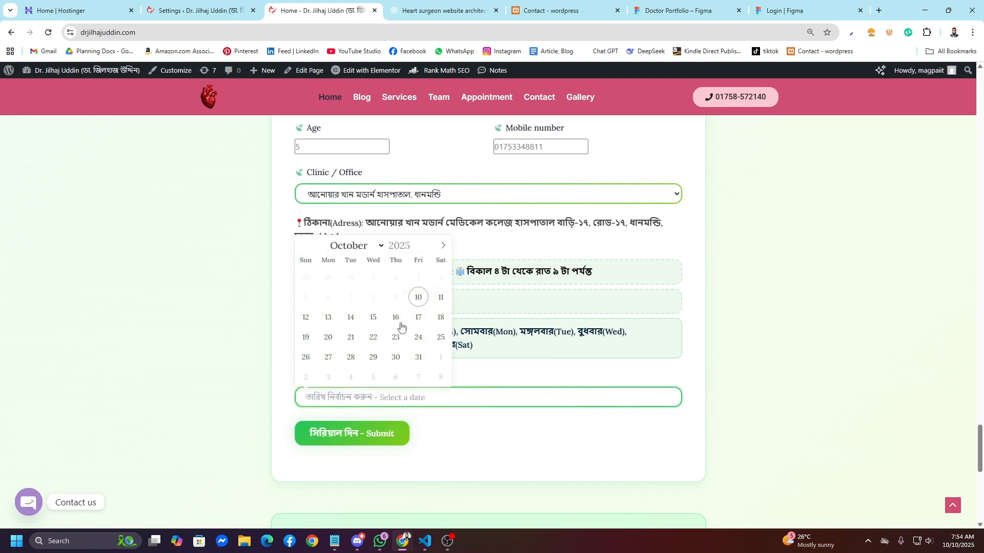
{"action": "left_click", "coordinate": [496, 354]}
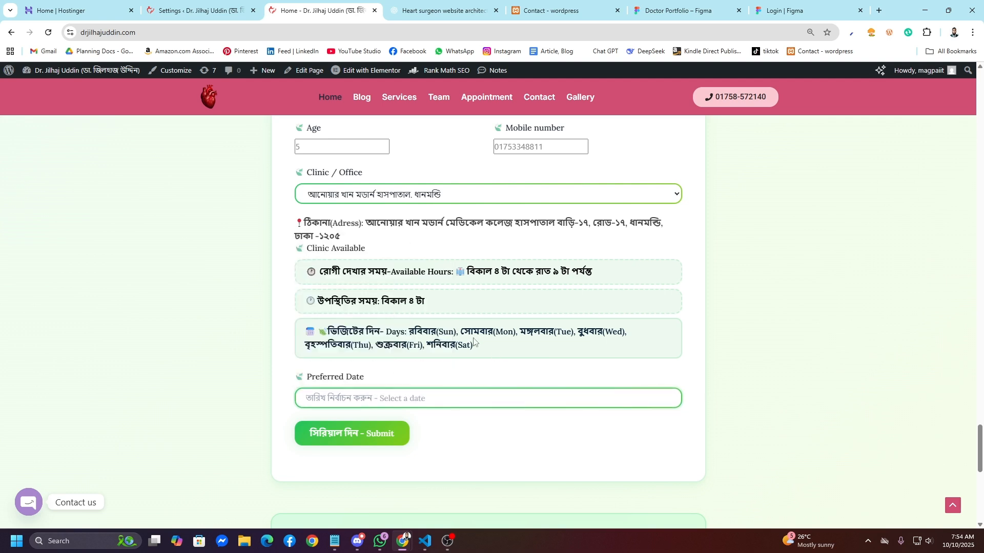
{"action": "left_click_drag", "start_coordinate": [484, 346], "coordinate": [388, 331]}
{"action": "left_click", "coordinate": [377, 398]}
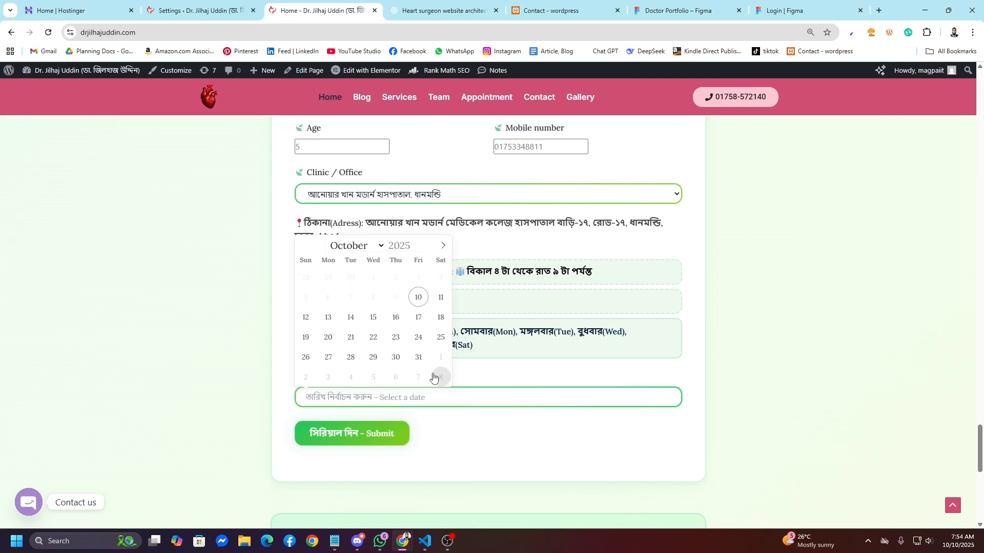
{"action": "left_click", "coordinate": [350, 318]}
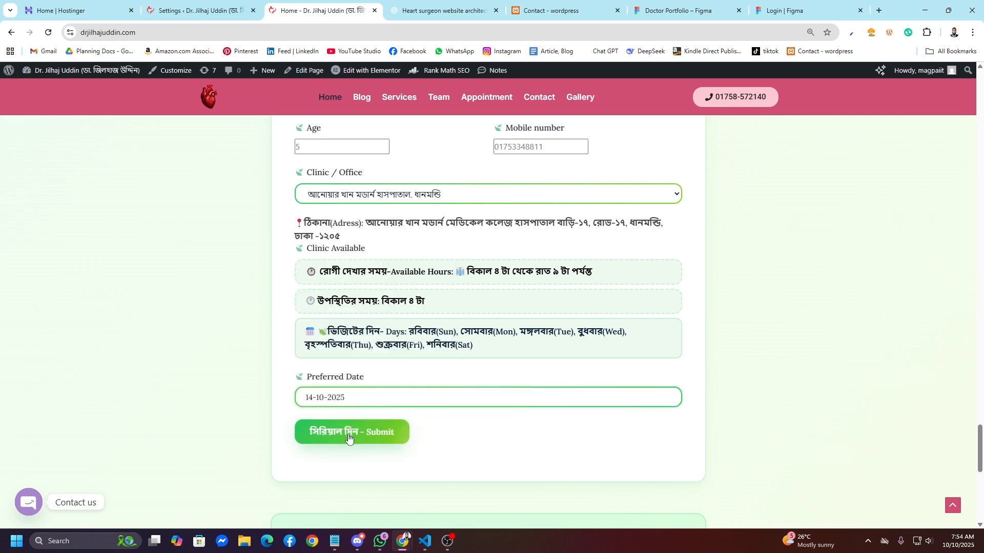
{"action": "left_click", "coordinate": [379, 438]}
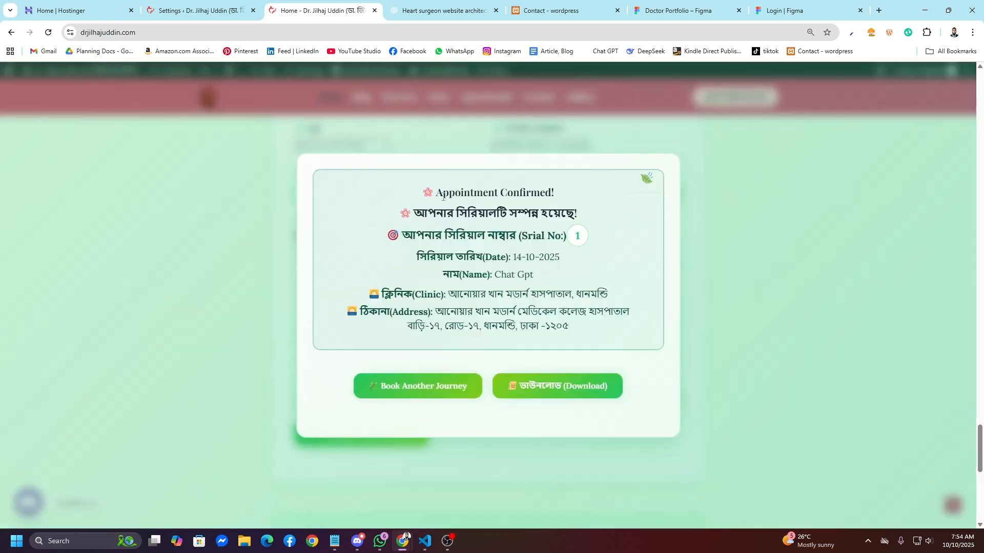
Step: Check the confirmation details: the heading, serial number 1, date 14-10-2025 and the patient name
{"action": "left_click_drag", "start_coordinate": [438, 196], "coordinate": [567, 198]}
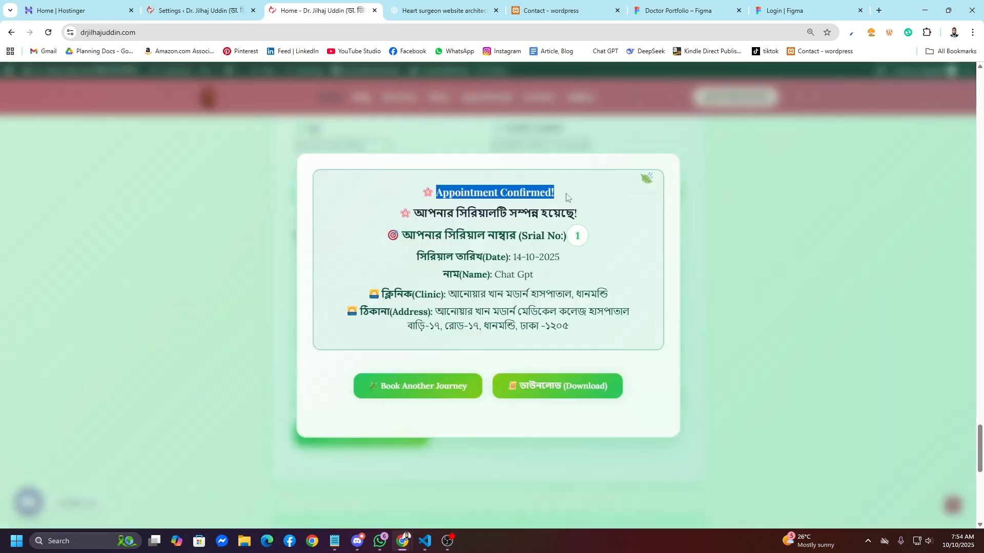
{"action": "left_click", "coordinate": [553, 229]}
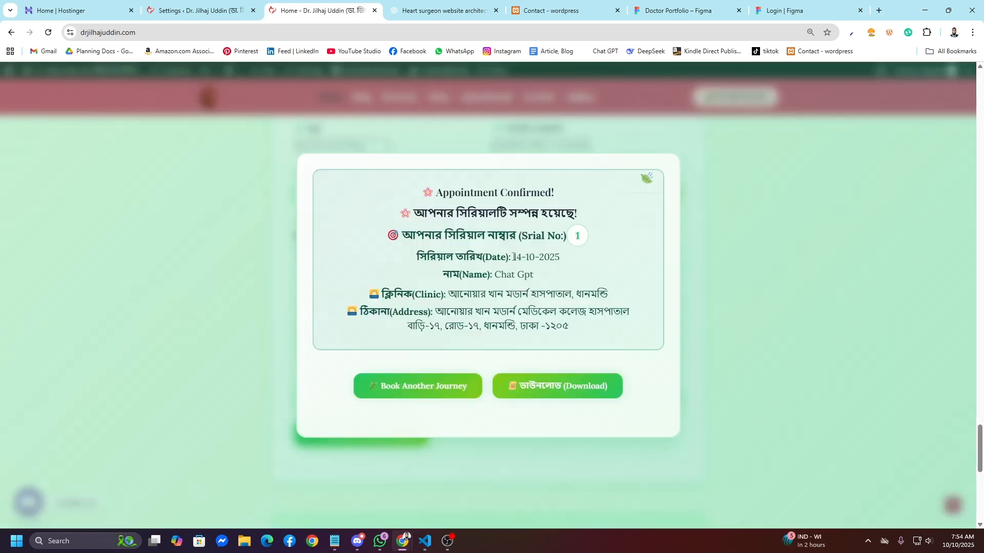
{"action": "left_click_drag", "start_coordinate": [573, 237], "coordinate": [598, 238]}
{"action": "left_click", "coordinate": [495, 275]}
{"action": "left_click_drag", "start_coordinate": [512, 261], "coordinate": [571, 263]}
{"action": "left_click", "coordinate": [509, 286]}
{"action": "left_click_drag", "start_coordinate": [496, 276], "coordinate": [546, 282]}
{"action": "left_click", "coordinate": [520, 290]}
Step: Save the confirmation as a jpg, view it, reset the booking form, and return to clinic settings
{"action": "left_click", "coordinate": [560, 397]}
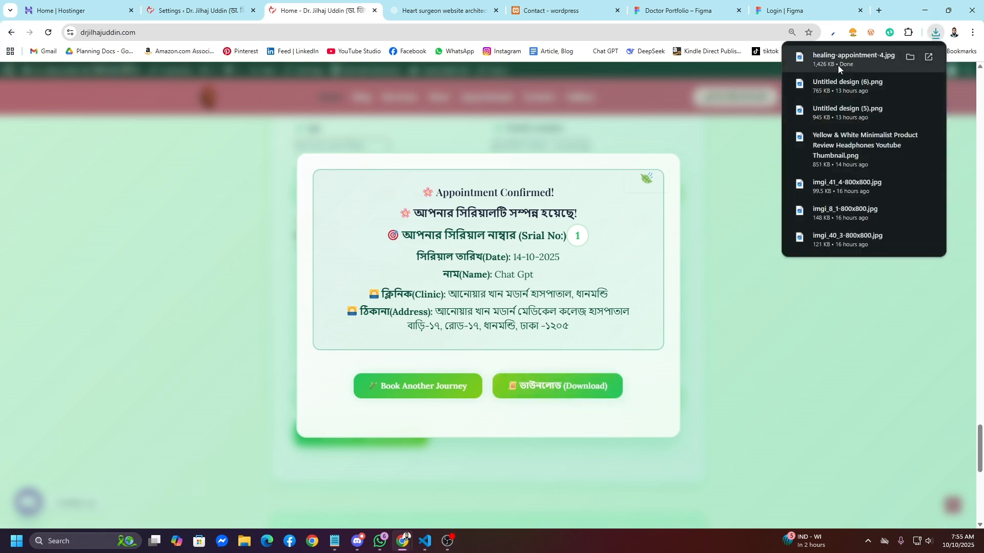
{"action": "left_click", "coordinate": [837, 66]}
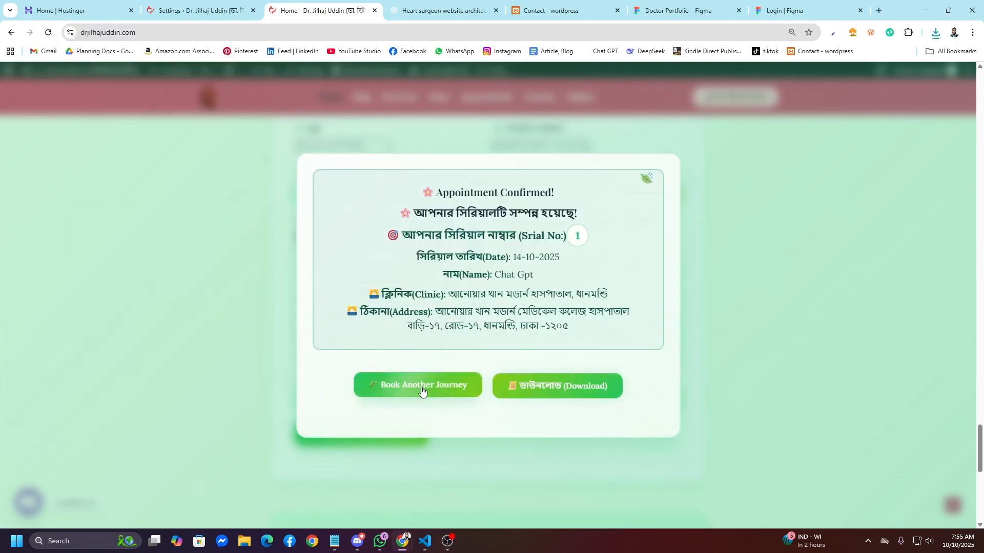
{"action": "key", "text": "Escape"}
{"action": "left_click", "coordinate": [422, 391]}
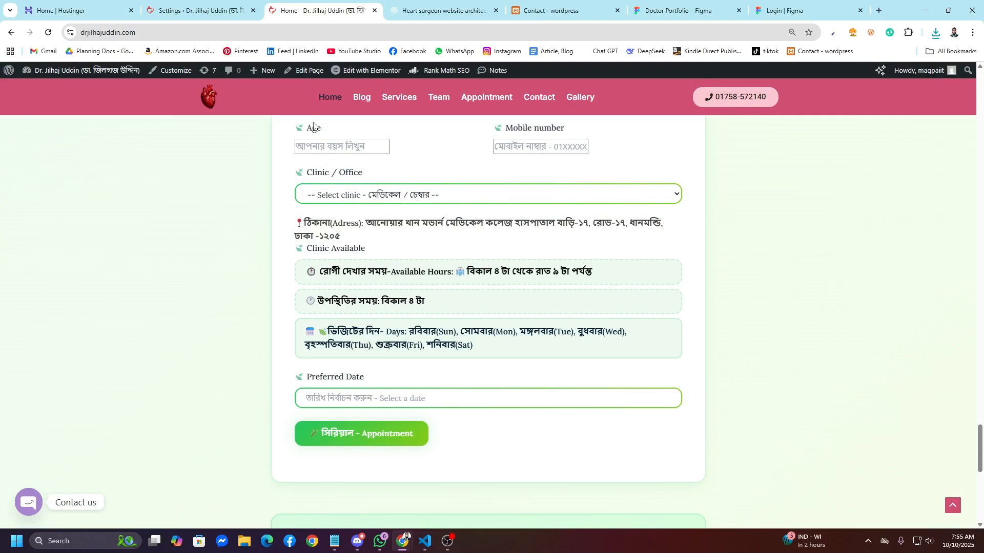
{"action": "left_click", "coordinate": [253, 3]}
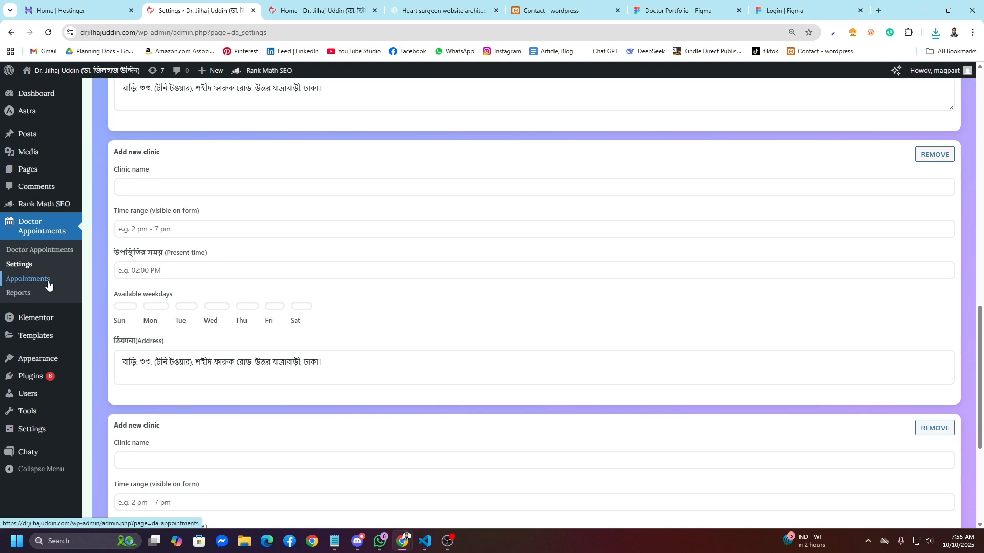
Step: Show the Appointments list with the 14-10-2025 and 07-10-2025 date groups expanded
{"action": "left_click", "coordinate": [48, 285]}
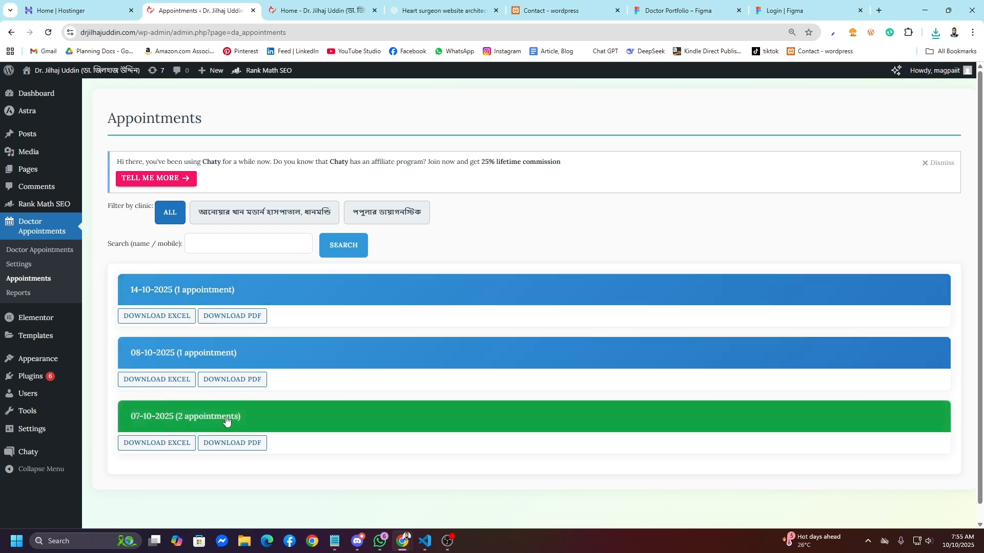
{"action": "left_click", "coordinate": [212, 303]}
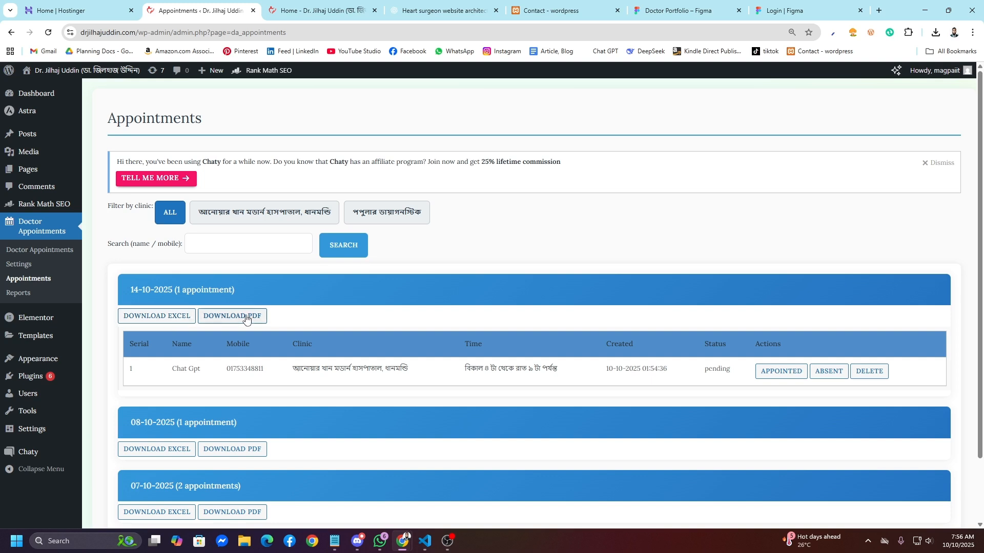
{"action": "scroll", "coordinate": [267, 342], "scroll_direction": "down", "scroll_amount": 1}
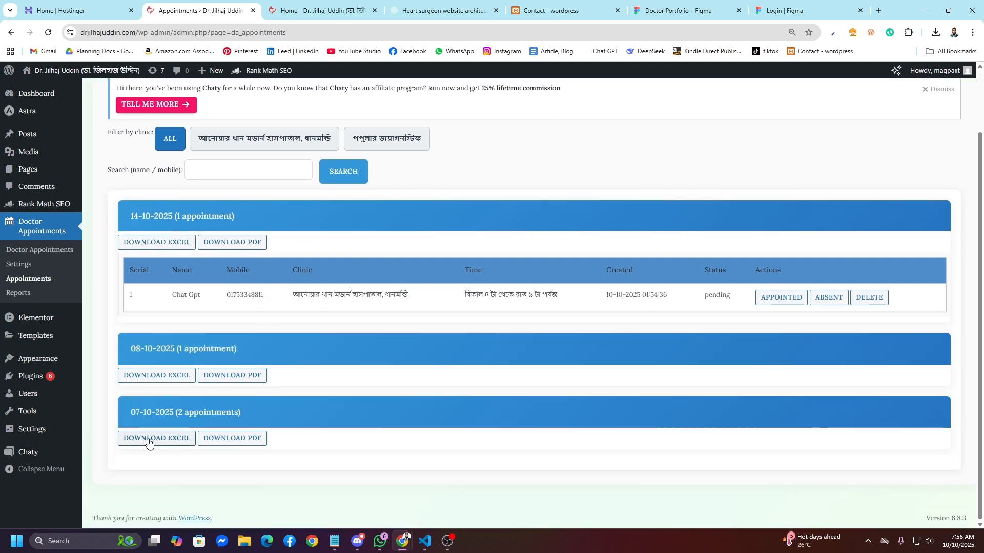
{"action": "left_click", "coordinate": [200, 417]}
{"action": "scroll", "coordinate": [307, 461], "scroll_direction": "down", "scroll_amount": 2}
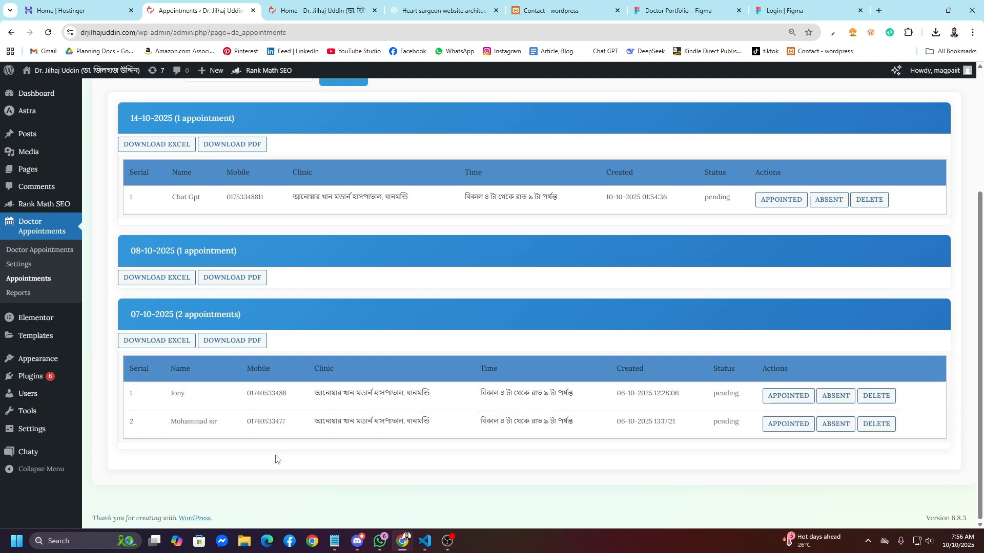
Step: Export the 07-10-2025 appointments to PDF, inspect its table, then close it
{"action": "left_click", "coordinate": [231, 340]}
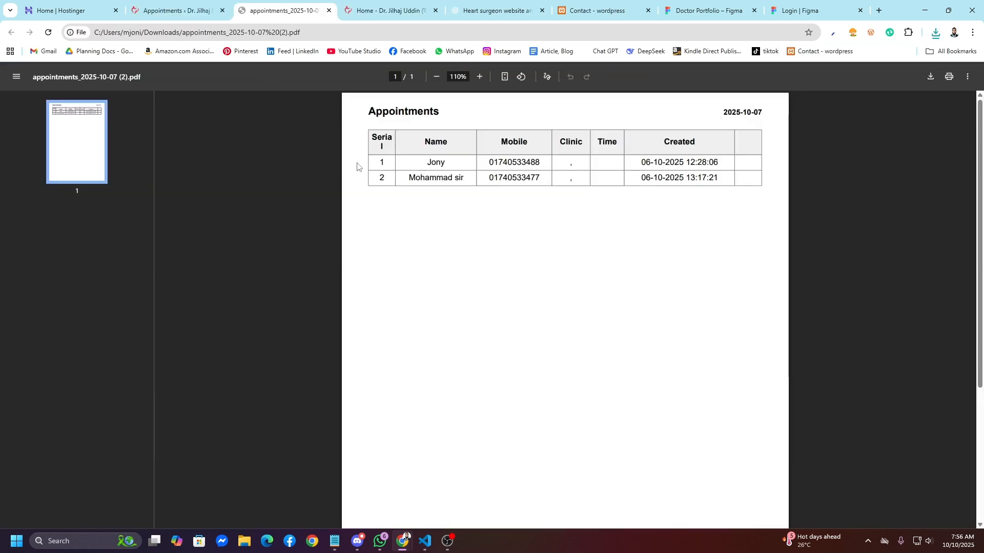
{"action": "left_click_drag", "start_coordinate": [387, 137], "coordinate": [581, 196]}
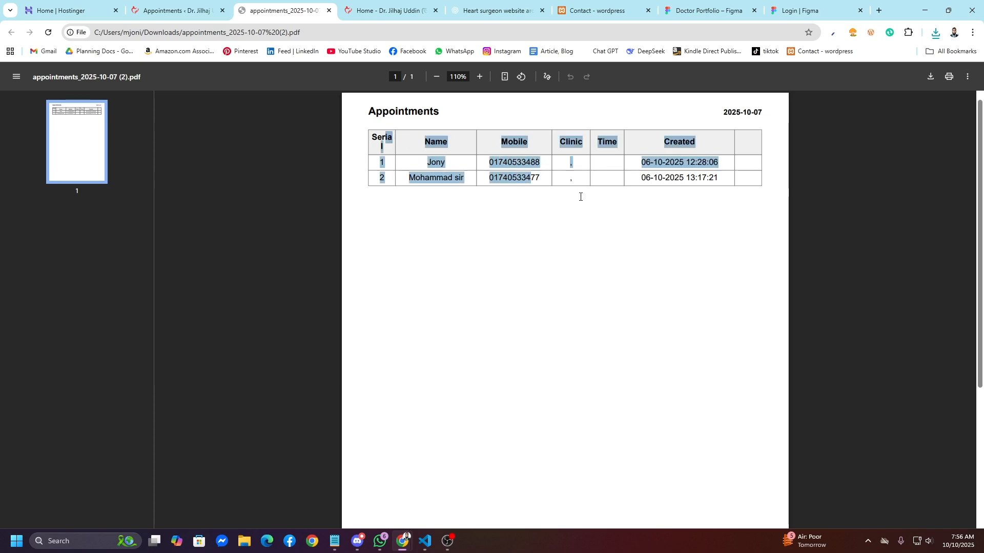
{"action": "left_click", "coordinate": [641, 276]}
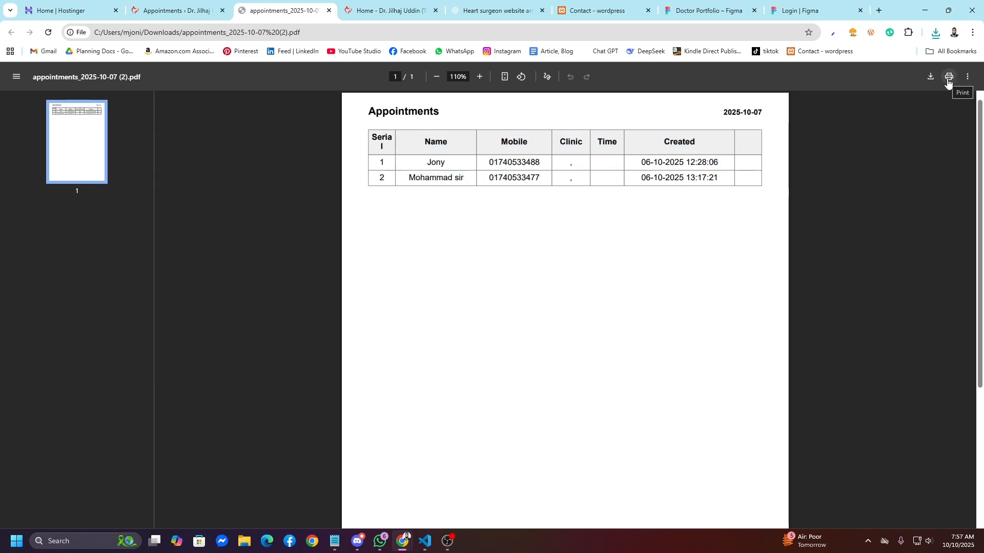
{"action": "key", "text": "ctrl+w"}
{"action": "scroll", "coordinate": [449, 351], "scroll_direction": "down", "scroll_amount": 7}
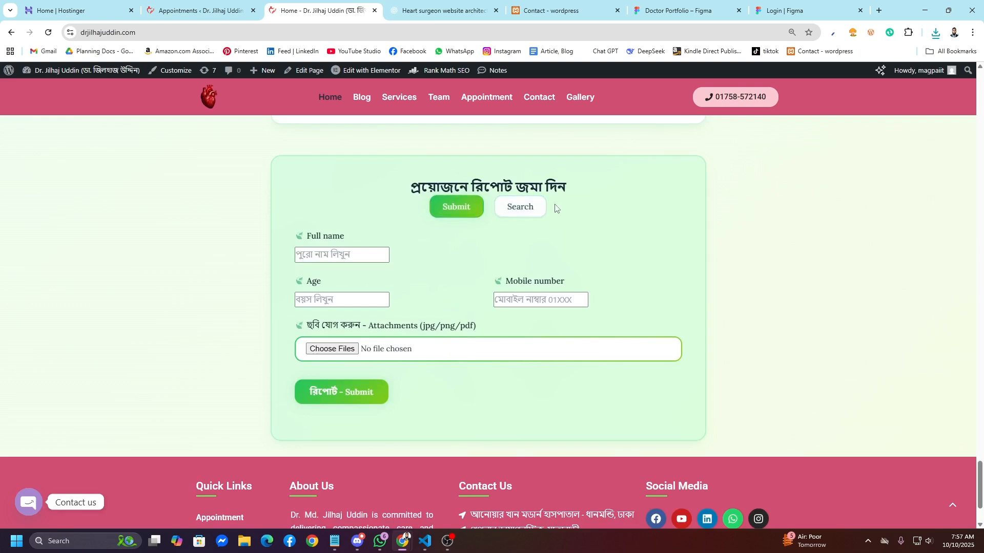
Step: Fill the report form with a saved test name, age 20 and the patient's mobile number
{"action": "left_click", "coordinate": [370, 249]}
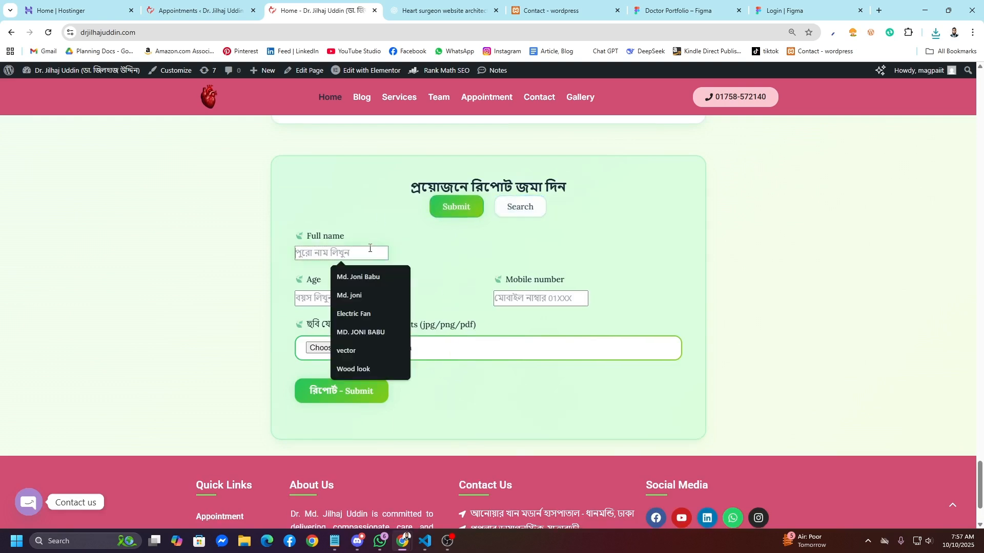
{"action": "left_click", "coordinate": [370, 349]}
{"action": "left_click", "coordinate": [341, 299]}
{"action": "left_click", "coordinate": [361, 325]}
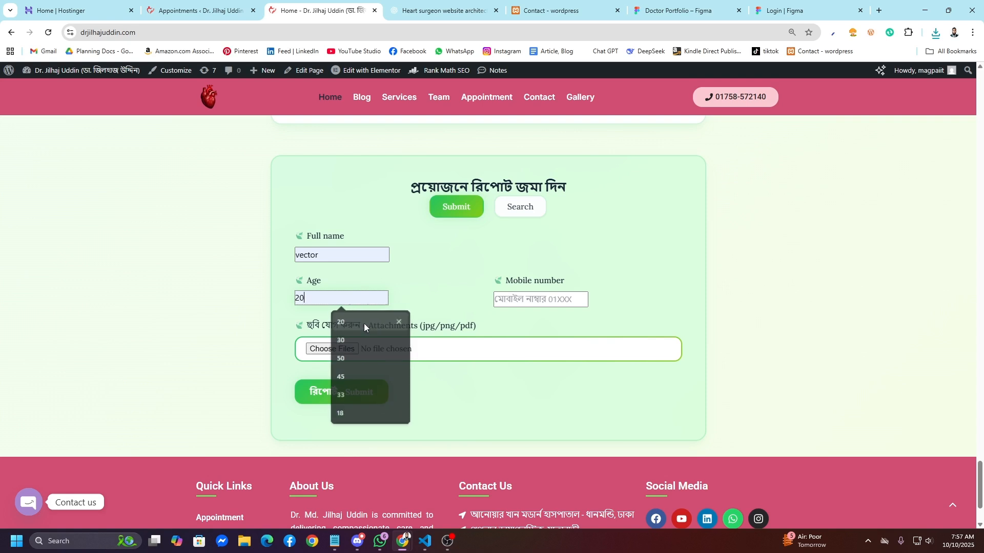
{"action": "left_click", "coordinate": [512, 297]}
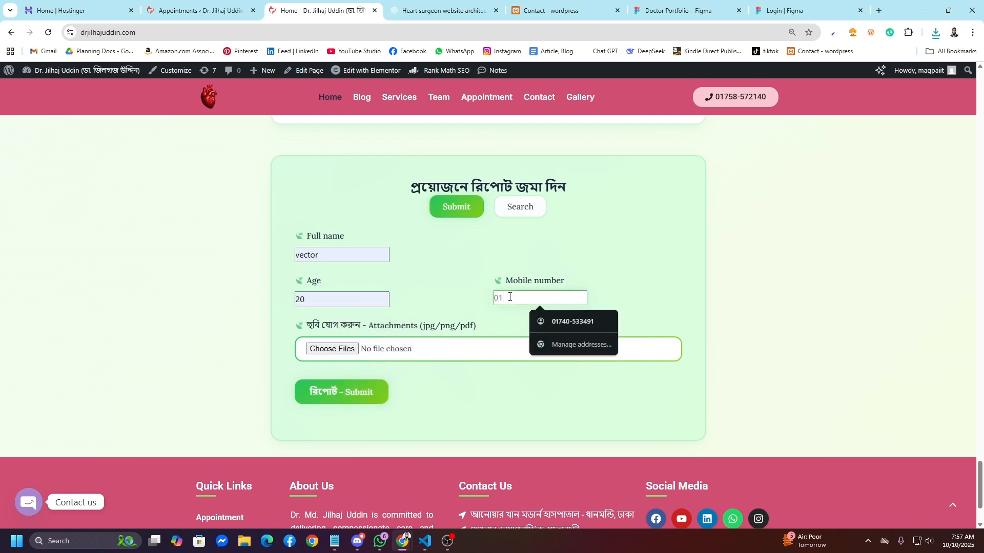
{"action": "double_click", "coordinate": [525, 297]}
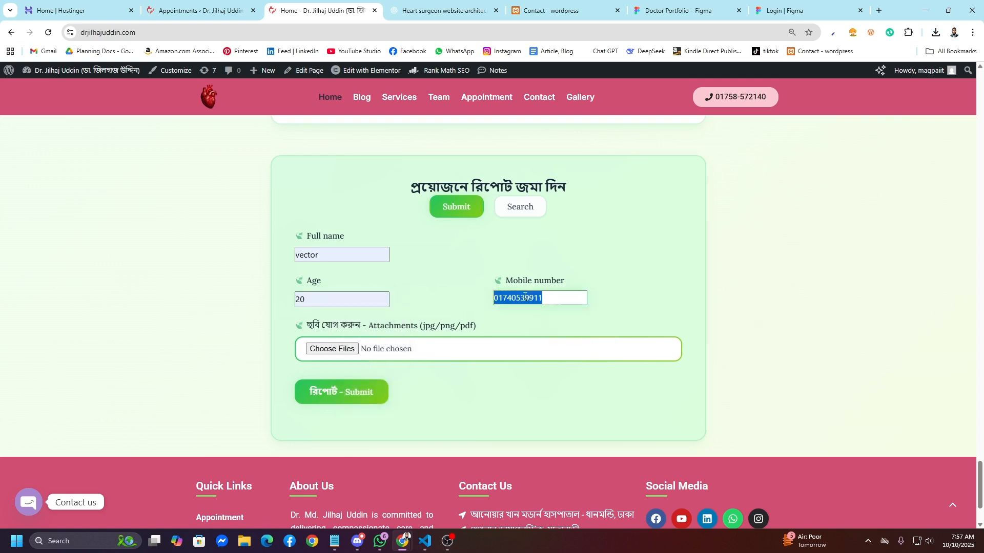
{"action": "left_click", "coordinate": [452, 286]}
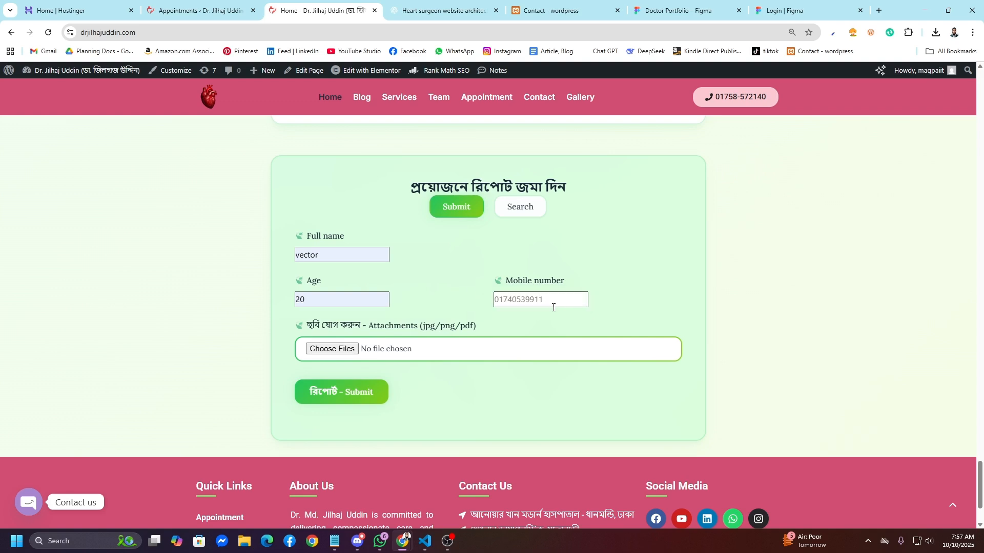
Step: Attach the tiger image, submit the report, and bring up the Reports admin page
{"action": "left_click", "coordinate": [491, 355]}
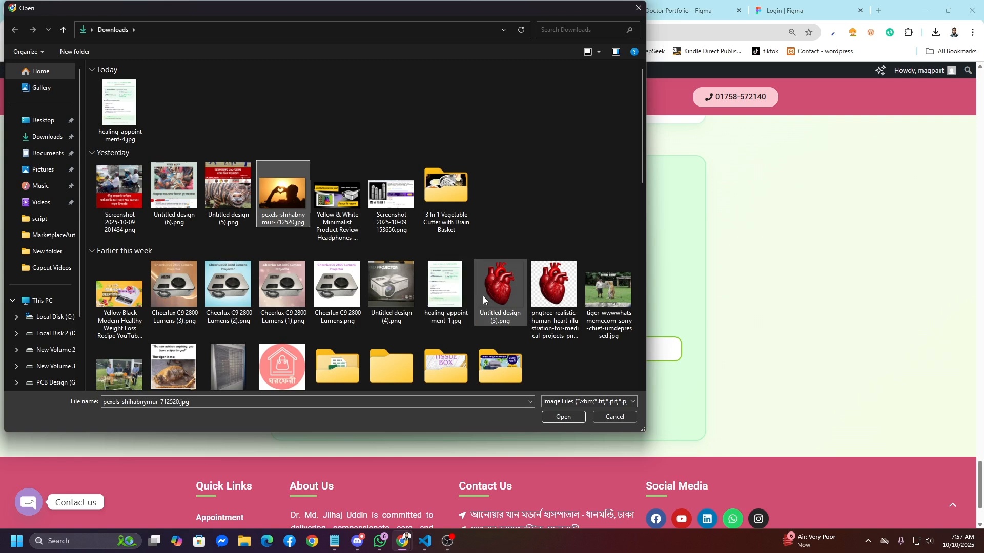
{"action": "left_click", "coordinate": [601, 302]}
{"action": "left_click", "coordinate": [563, 417]}
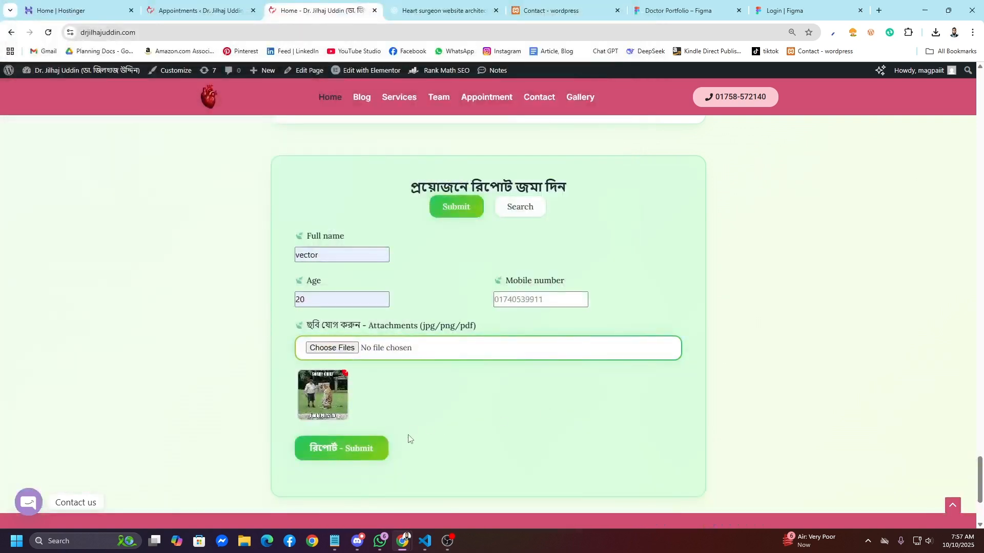
{"action": "left_click", "coordinate": [353, 451]}
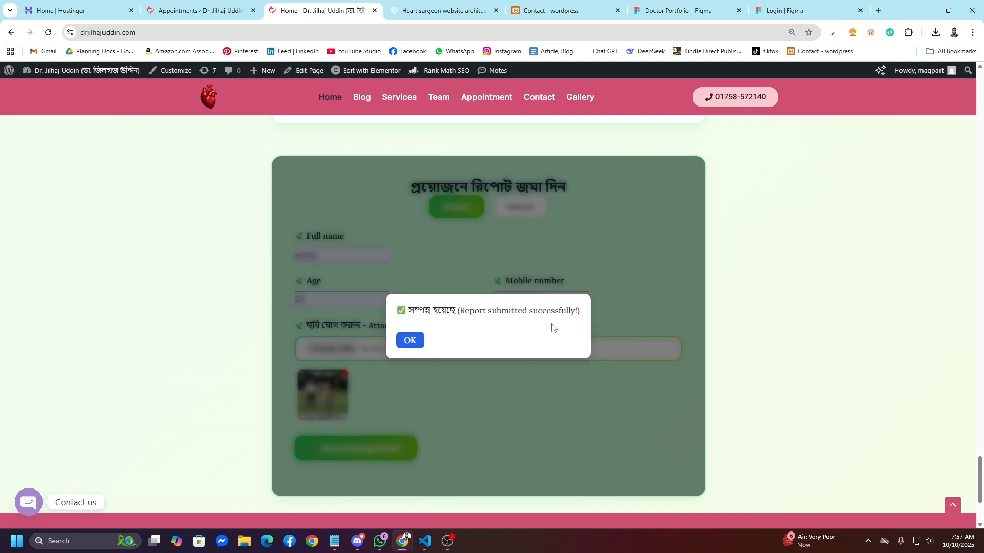
{"action": "left_click", "coordinate": [409, 341]}
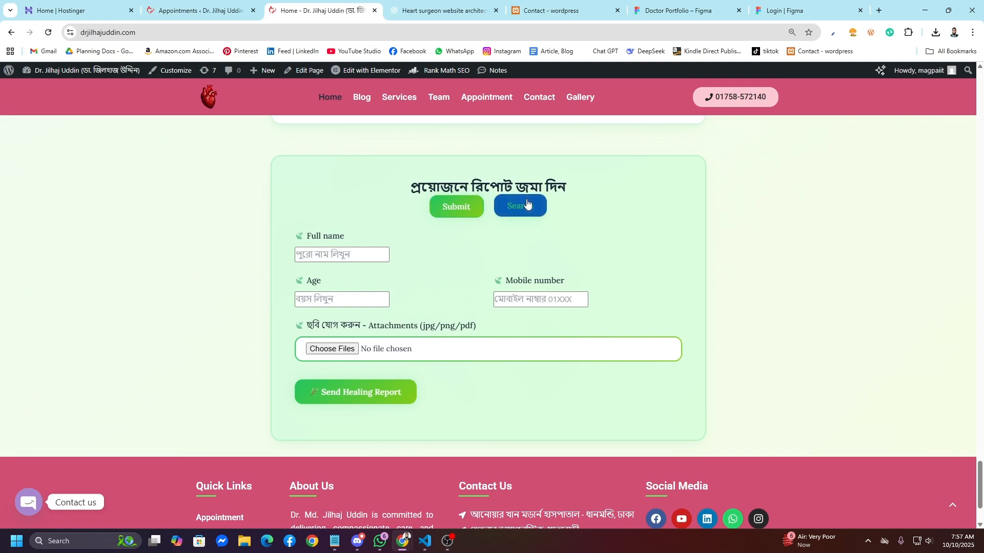
{"action": "key", "text": "ctrl+shift+Tab"}
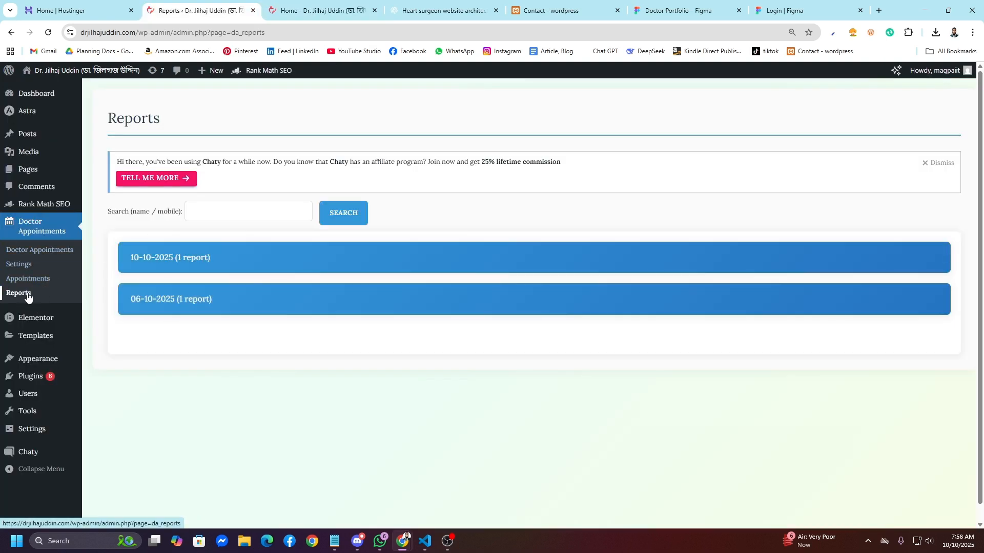
Step: Expand the 10-10-2025 reports group and download the newly submitted report
{"action": "left_click", "coordinate": [195, 269]}
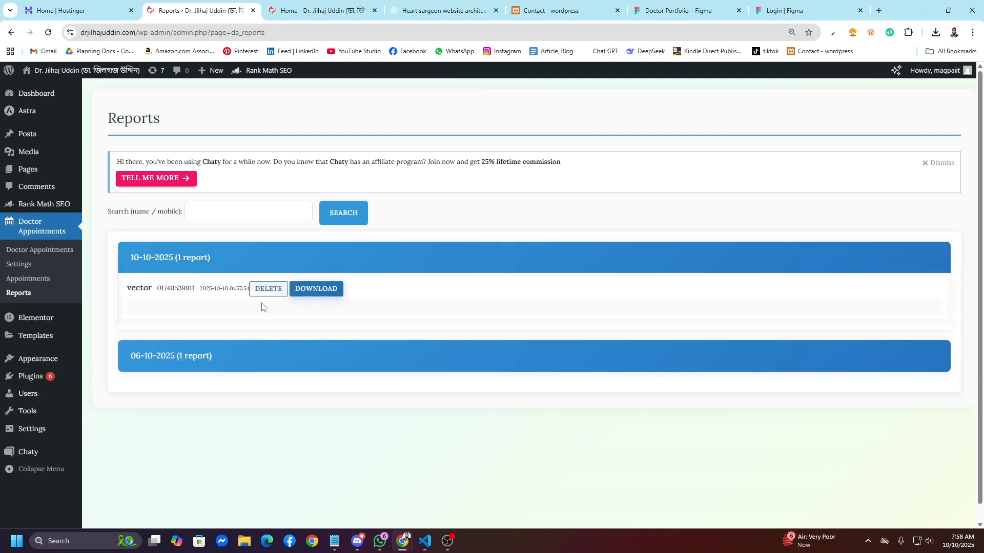
{"action": "left_click_drag", "start_coordinate": [124, 289], "coordinate": [262, 293]}
{"action": "left_click", "coordinate": [235, 308]}
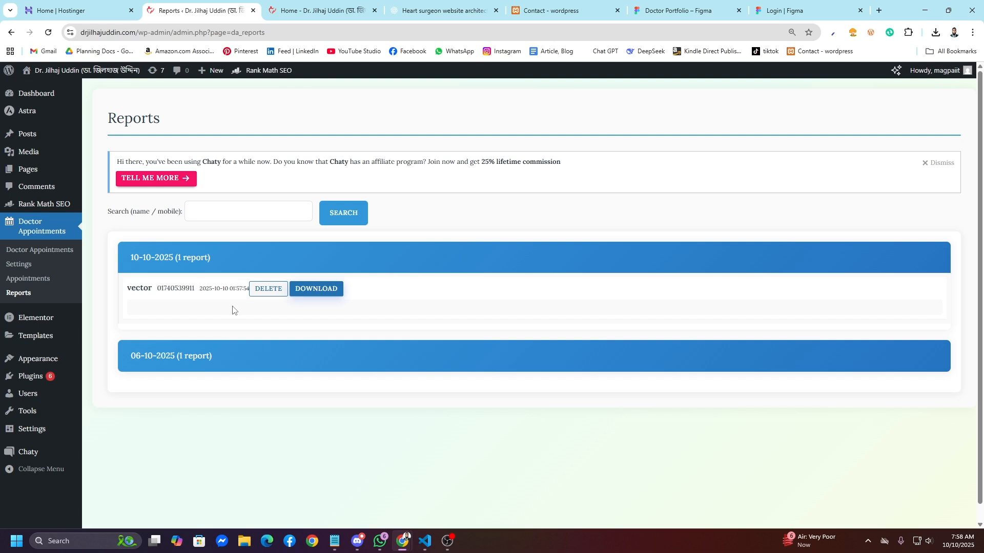
{"action": "left_click", "coordinate": [319, 289]}
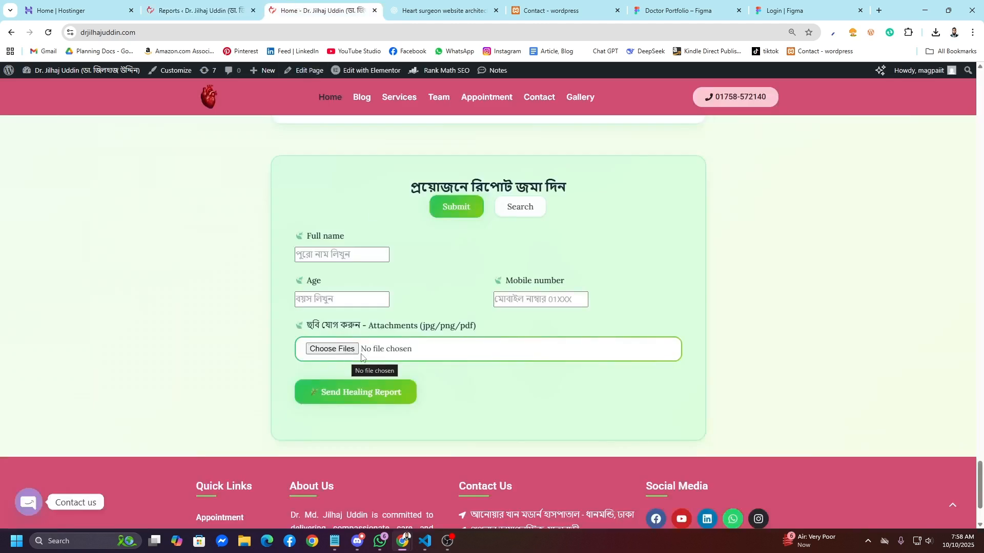
Step: Search the reports by the test patient's mobile number
{"action": "left_click", "coordinate": [514, 208]}
{"action": "left_click", "coordinate": [462, 306]}
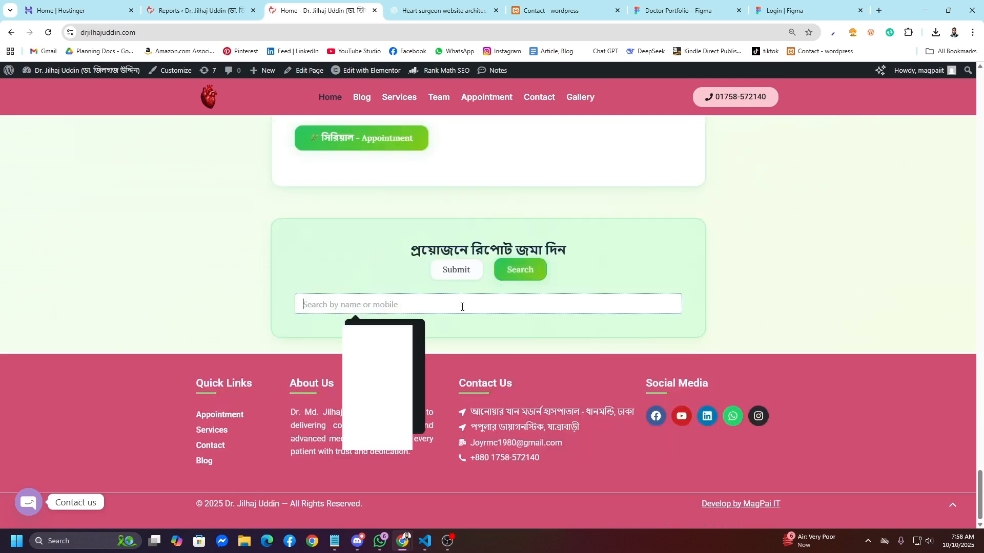
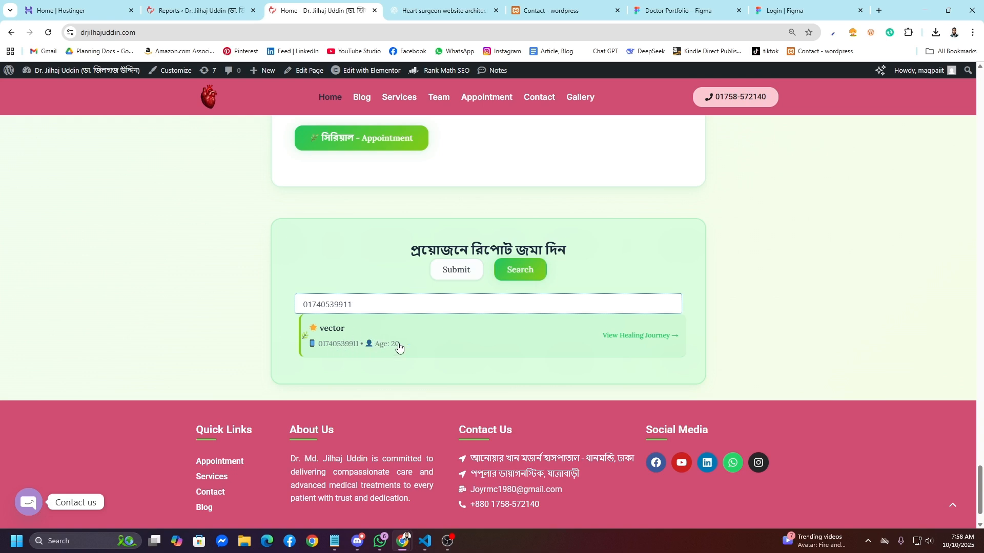
Step: Open the patient's report details, then download and view its attached tiger image
{"action": "left_click", "coordinate": [443, 347]}
{"action": "scroll", "coordinate": [426, 333], "scroll_direction": "down", "scroll_amount": 4}
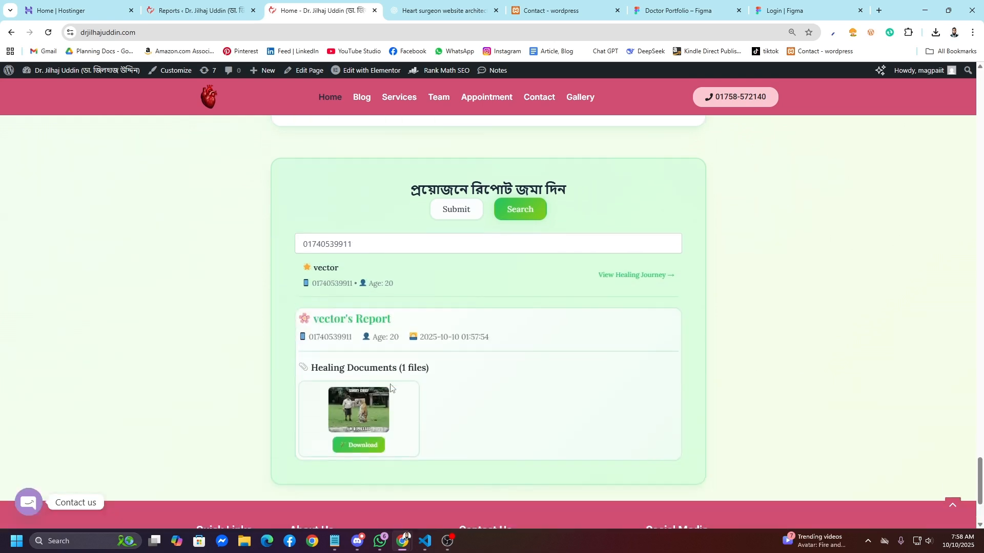
{"action": "scroll", "coordinate": [374, 360], "scroll_direction": "up", "scroll_amount": 2}
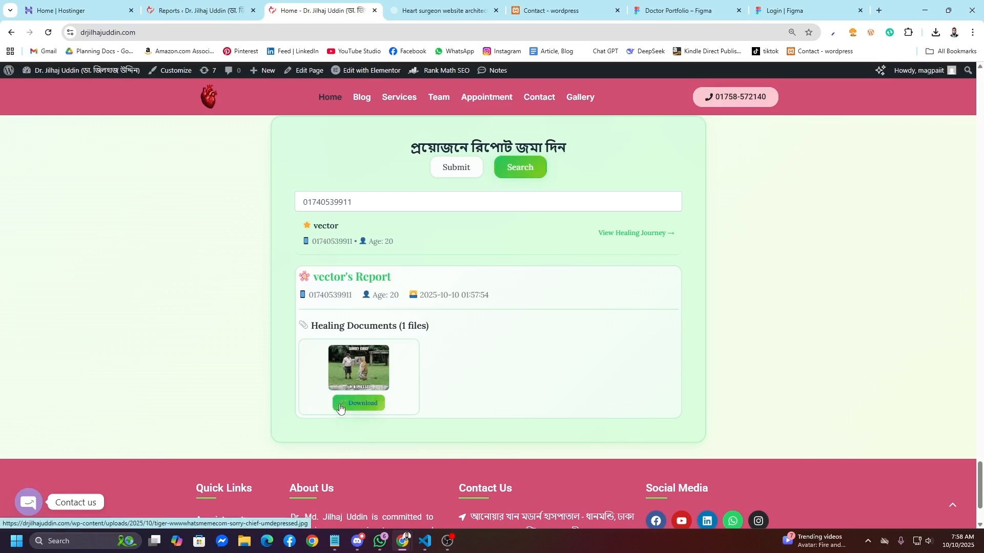
{"action": "left_click", "coordinate": [358, 403]}
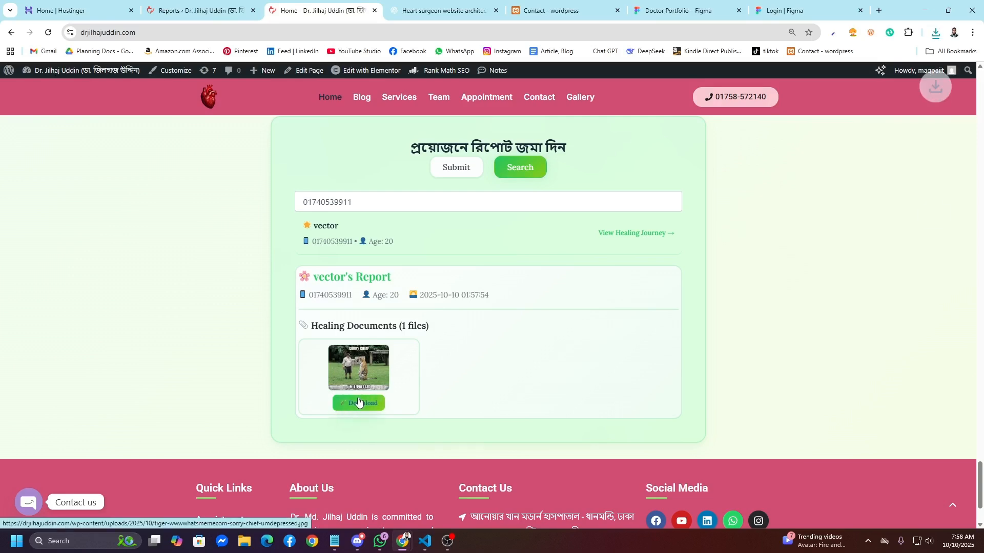
{"action": "left_click", "coordinate": [864, 65]}
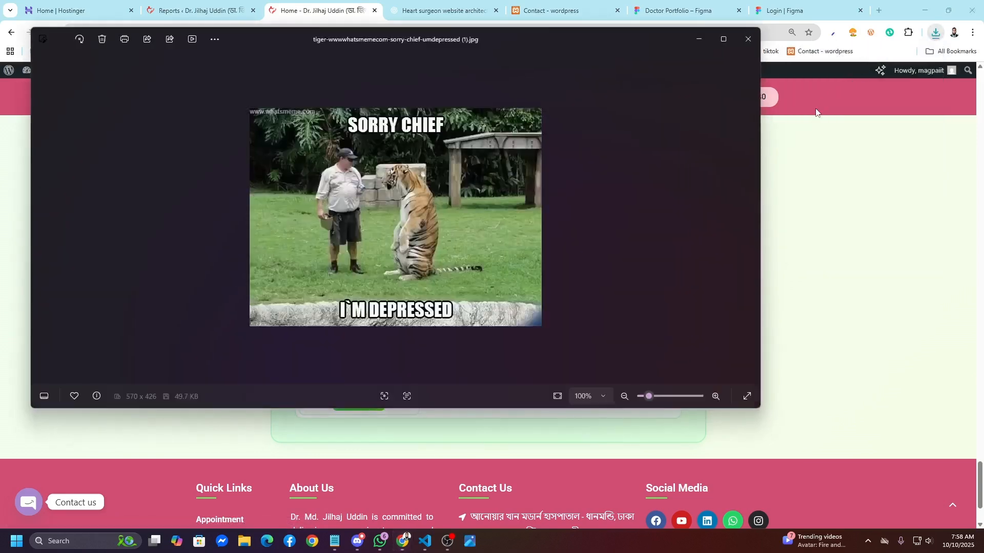
{"action": "key", "text": "alt+F4"}
{"action": "scroll", "coordinate": [713, 315], "scroll_direction": "down", "scroll_amount": 2}
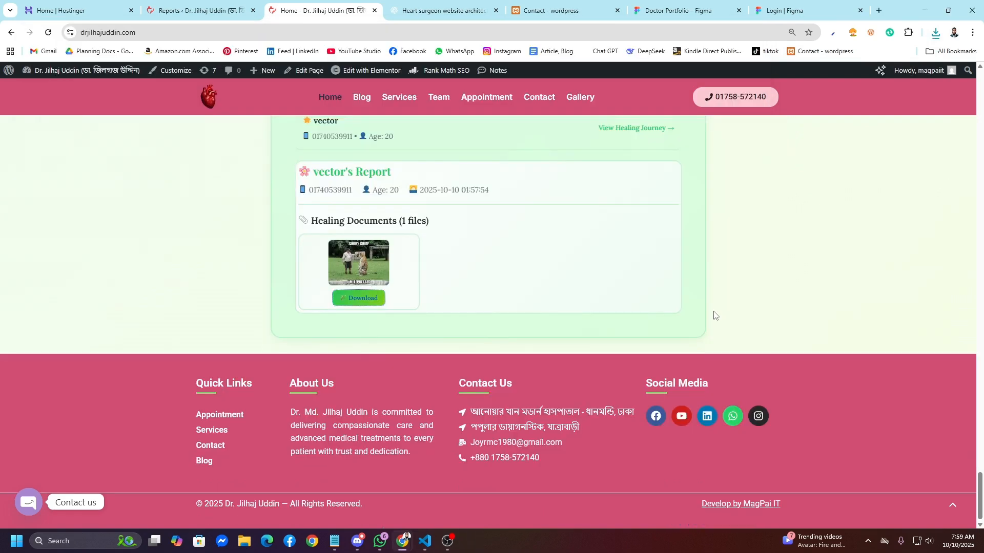
Step: Scroll through the homepage sections back up to the hero
{"action": "scroll", "coordinate": [714, 315], "scroll_direction": "up", "scroll_amount": 11}
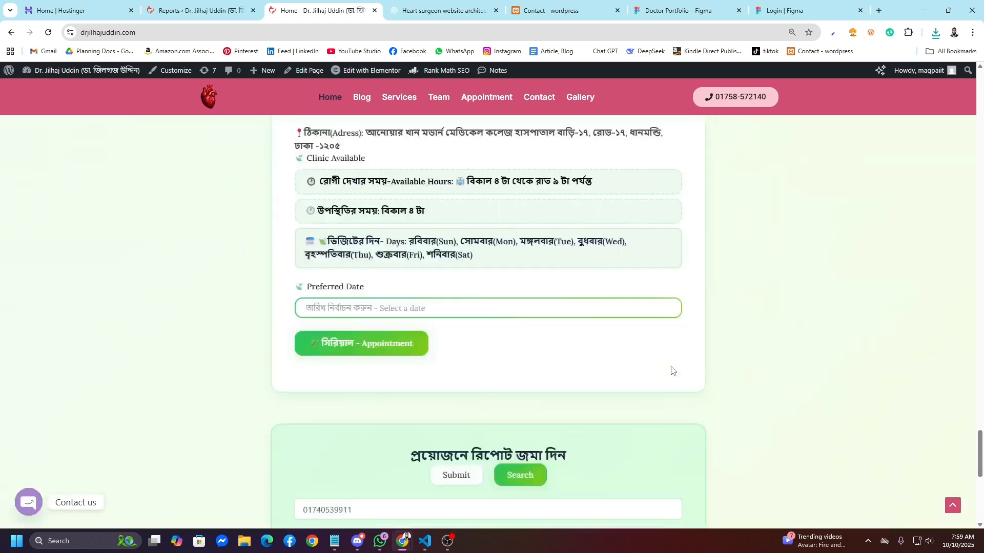
{"action": "scroll", "coordinate": [629, 396], "scroll_direction": "down", "scroll_amount": 4}
{"action": "scroll", "coordinate": [630, 396], "scroll_direction": "down", "scroll_amount": 1}
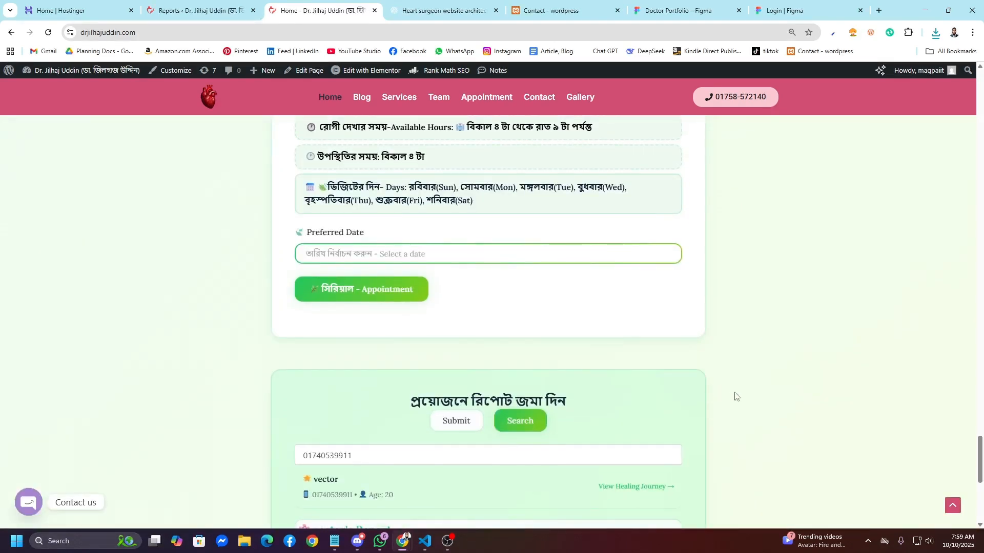
{"action": "scroll", "coordinate": [464, 386], "scroll_direction": "down", "scroll_amount": 6}
{"action": "scroll", "coordinate": [463, 386], "scroll_direction": "up", "scroll_amount": 13}
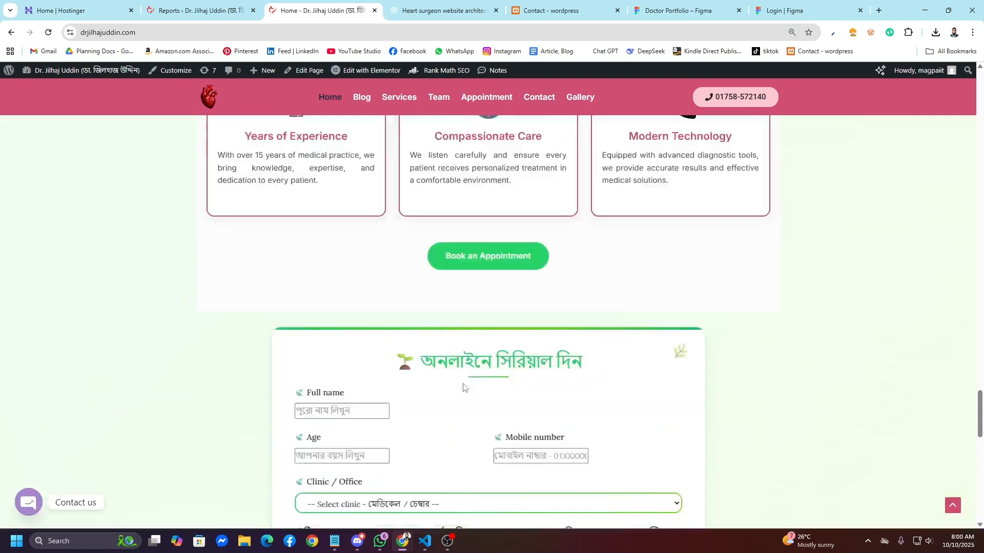
{"action": "scroll", "coordinate": [463, 386], "scroll_direction": "up", "scroll_amount": 15}
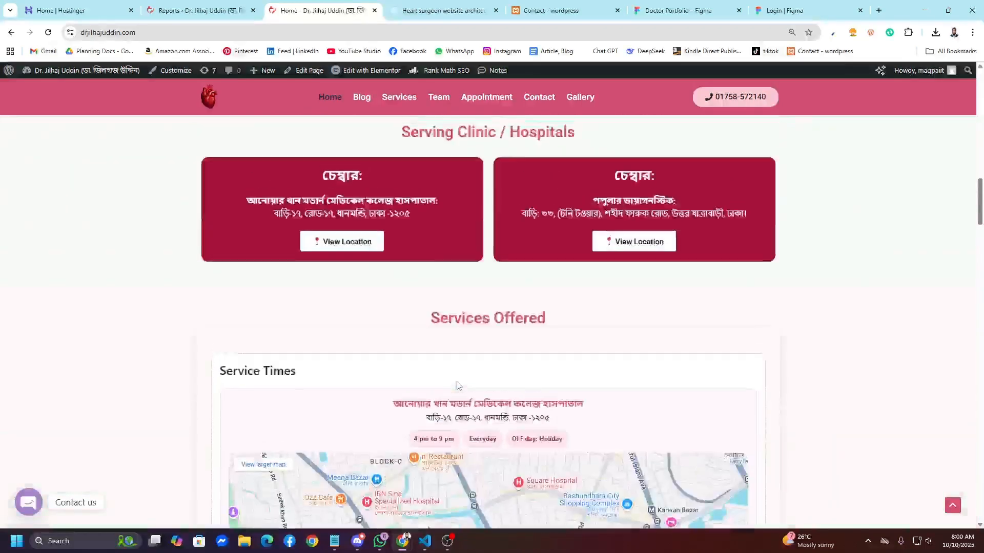
{"action": "scroll", "coordinate": [457, 385], "scroll_direction": "up", "scroll_amount": 8}
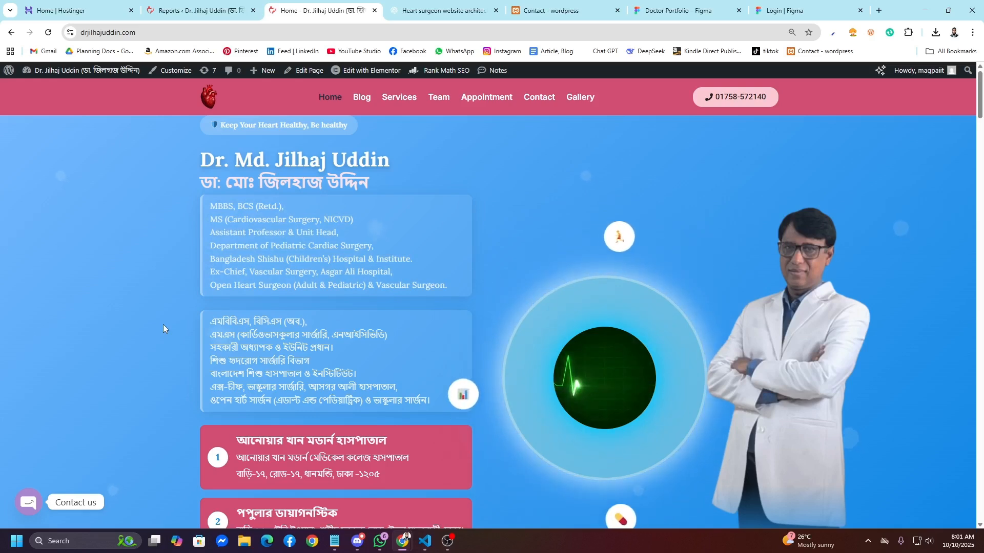
{"action": "scroll", "coordinate": [162, 325], "scroll_direction": "down", "scroll_amount": 12}
{"action": "scroll", "coordinate": [329, 298], "scroll_direction": "up", "scroll_amount": 3}
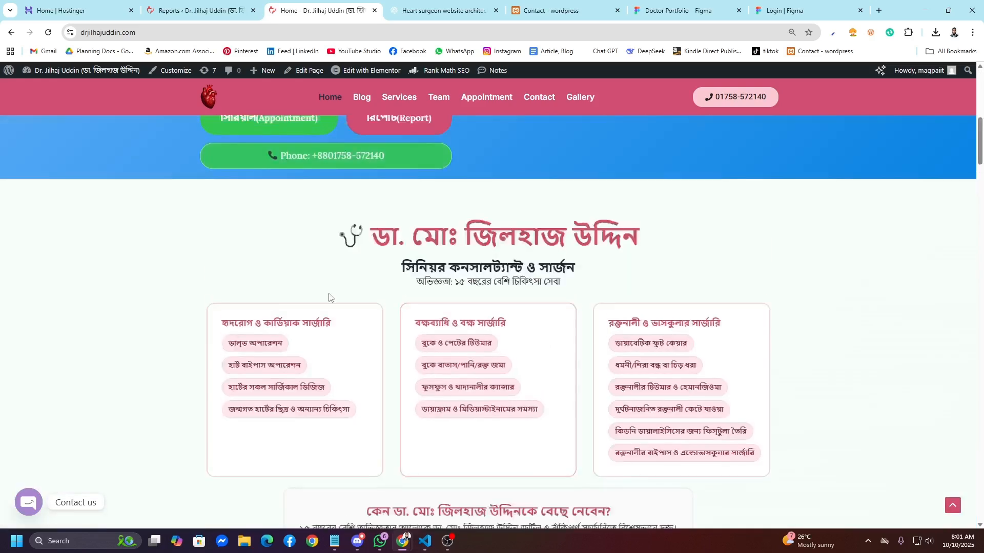
{"action": "scroll", "coordinate": [329, 297], "scroll_direction": "up", "scroll_amount": 5}
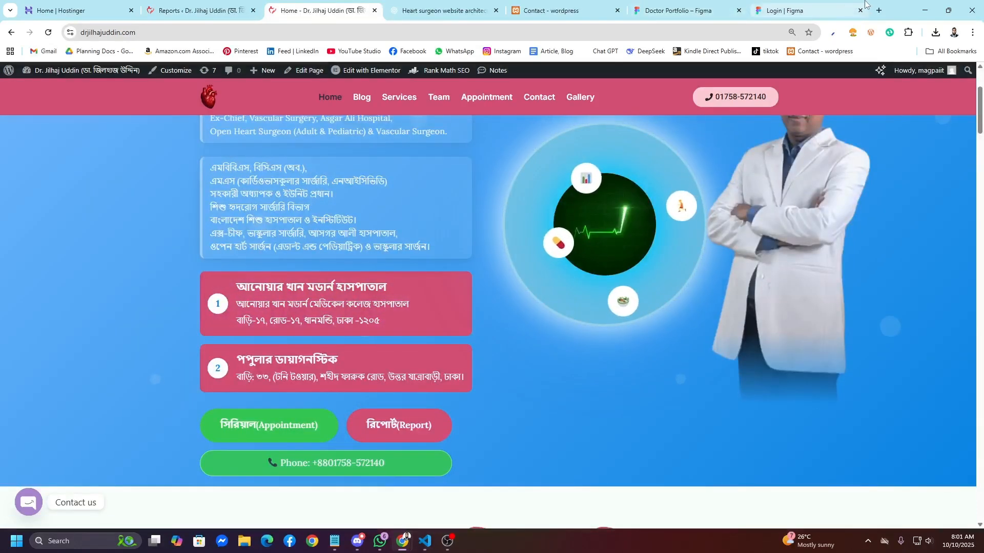
Step: Load lovable.dev in a new browser tab
{"action": "left_click", "coordinate": [879, 10]}
{"action": "type", "text": "lovable.dev"}
{"action": "key", "text": "Return"}
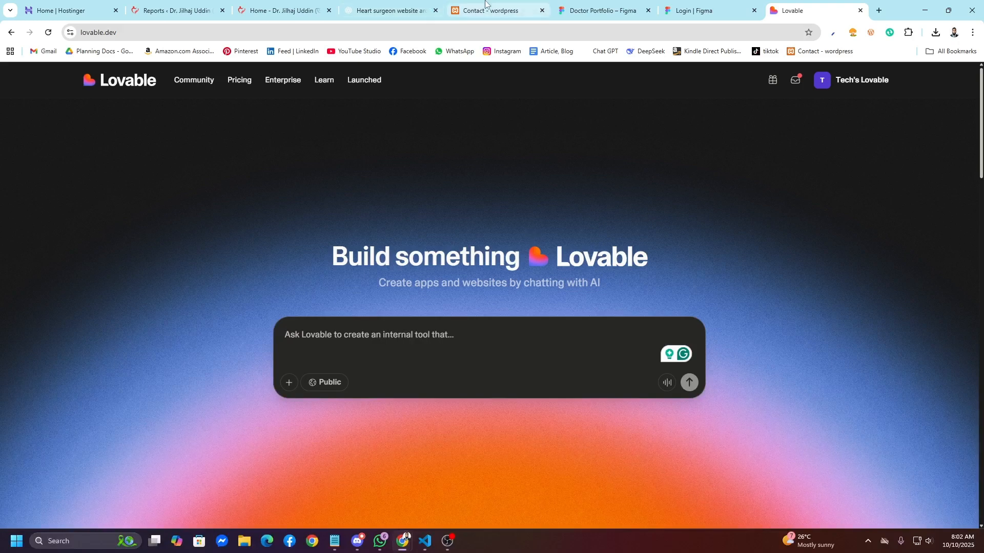
Step: Go via the Figma Doctor Portfolio tab back to the doctor's live homepage tab
{"action": "left_click", "coordinate": [597, 10]}
{"action": "left_click", "coordinate": [282, 10]}
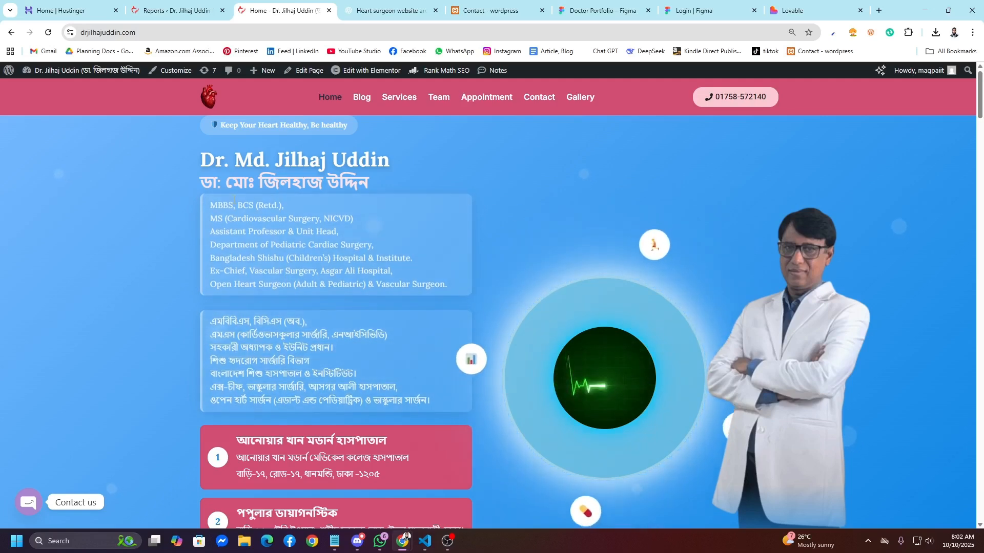
{"action": "scroll", "coordinate": [310, 397], "scroll_direction": "down", "scroll_amount": 4}
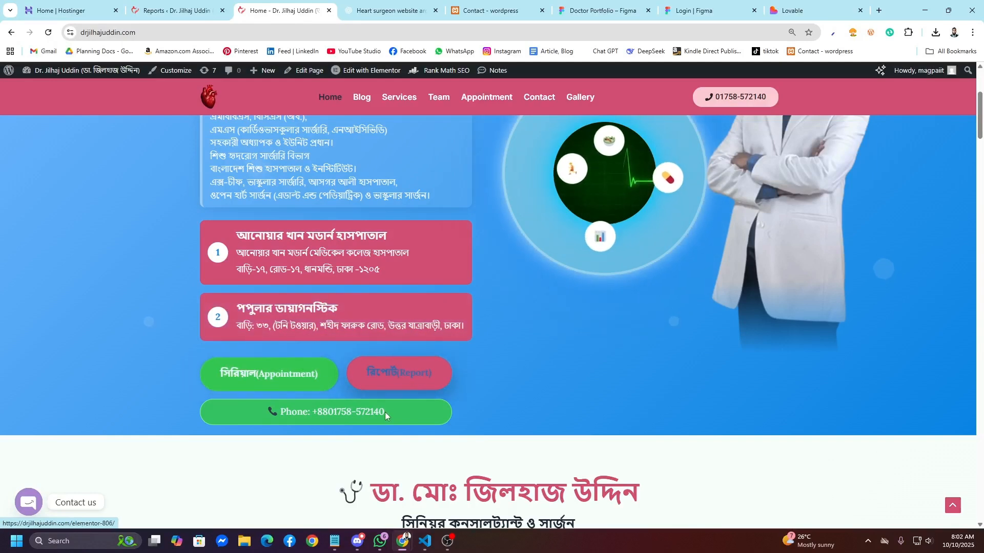
{"action": "scroll", "coordinate": [496, 420], "scroll_direction": "up", "scroll_amount": 4}
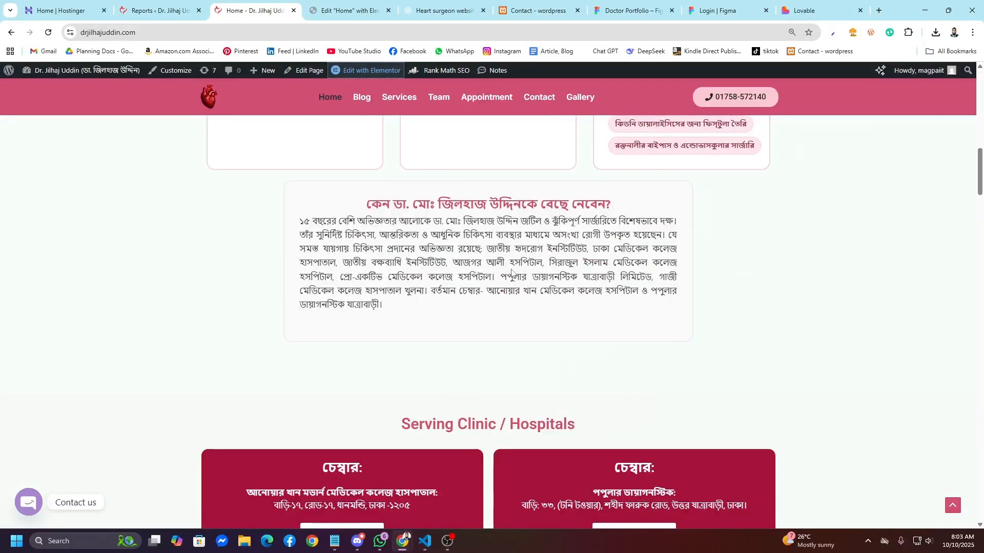
{"action": "scroll", "coordinate": [511, 271], "scroll_direction": "down", "scroll_amount": 5}
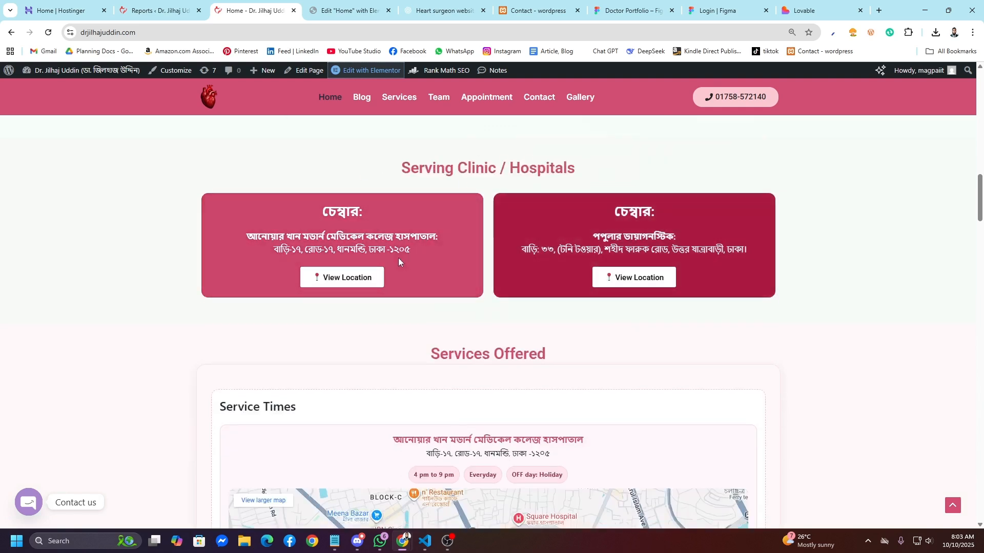
{"action": "scroll", "coordinate": [545, 329], "scroll_direction": "down", "scroll_amount": 4}
{"action": "scroll", "coordinate": [552, 326], "scroll_direction": "up", "scroll_amount": 4}
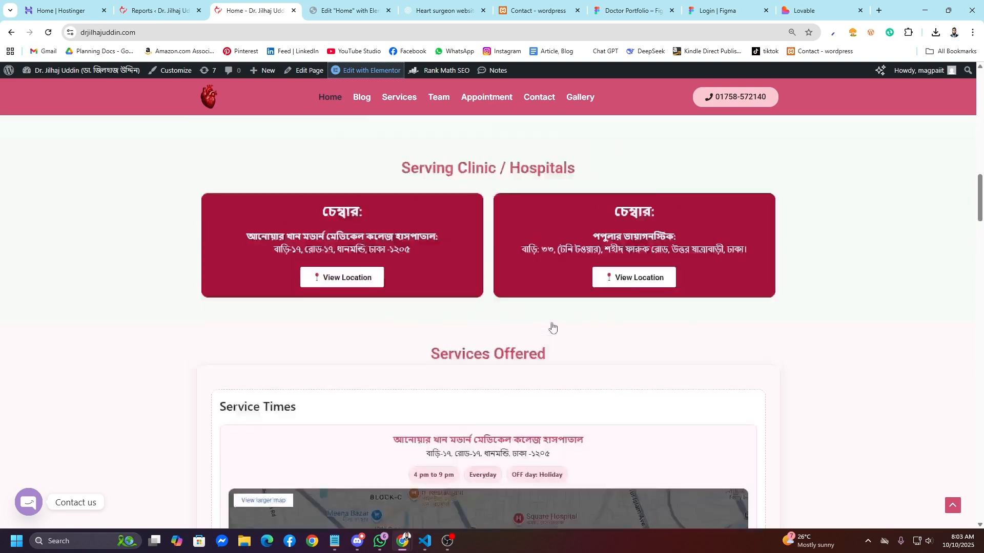
{"action": "scroll", "coordinate": [552, 327], "scroll_direction": "up", "scroll_amount": 2}
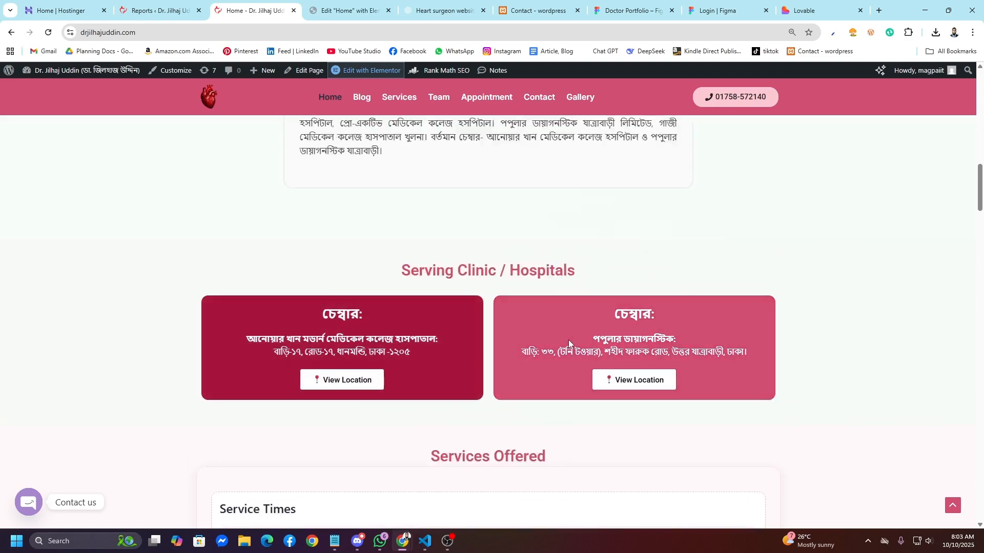
{"action": "scroll", "coordinate": [567, 340], "scroll_direction": "down", "scroll_amount": 9}
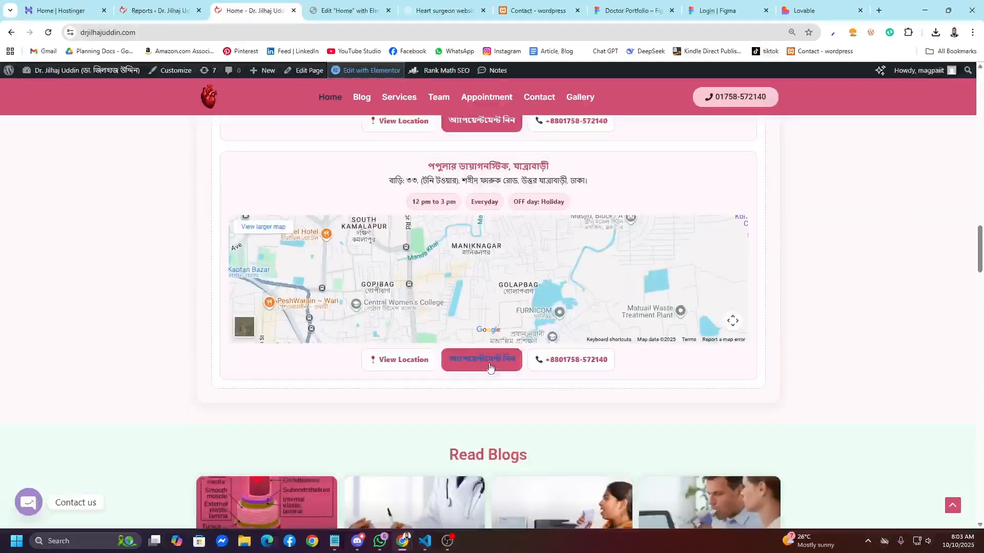
{"action": "scroll", "coordinate": [487, 358], "scroll_direction": "up", "scroll_amount": 3}
{"action": "scroll", "coordinate": [470, 408], "scroll_direction": "down", "scroll_amount": 6}
{"action": "scroll", "coordinate": [450, 406], "scroll_direction": "down", "scroll_amount": 3}
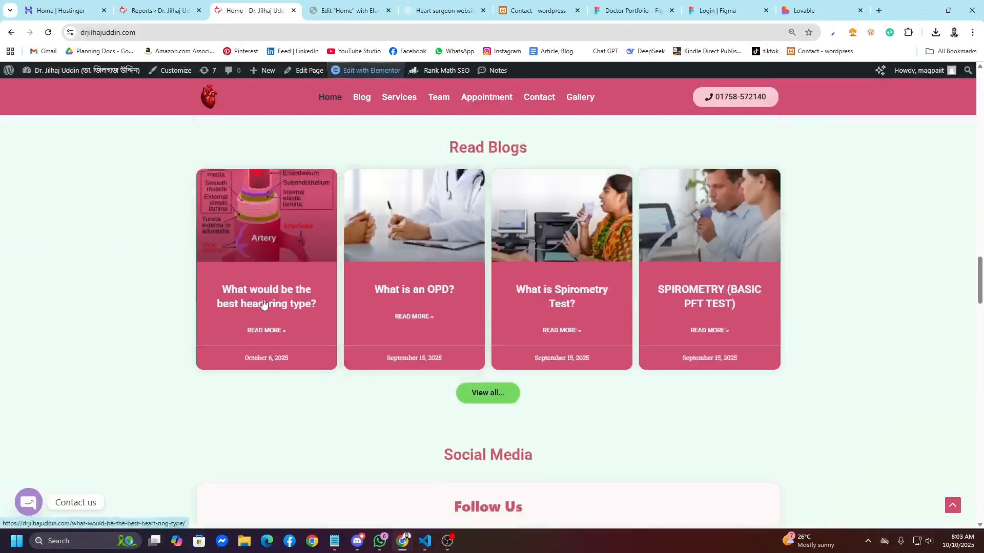
{"action": "scroll", "coordinate": [654, 378], "scroll_direction": "down", "scroll_amount": 3}
{"action": "scroll", "coordinate": [461, 376], "scroll_direction": "down", "scroll_amount": 20}
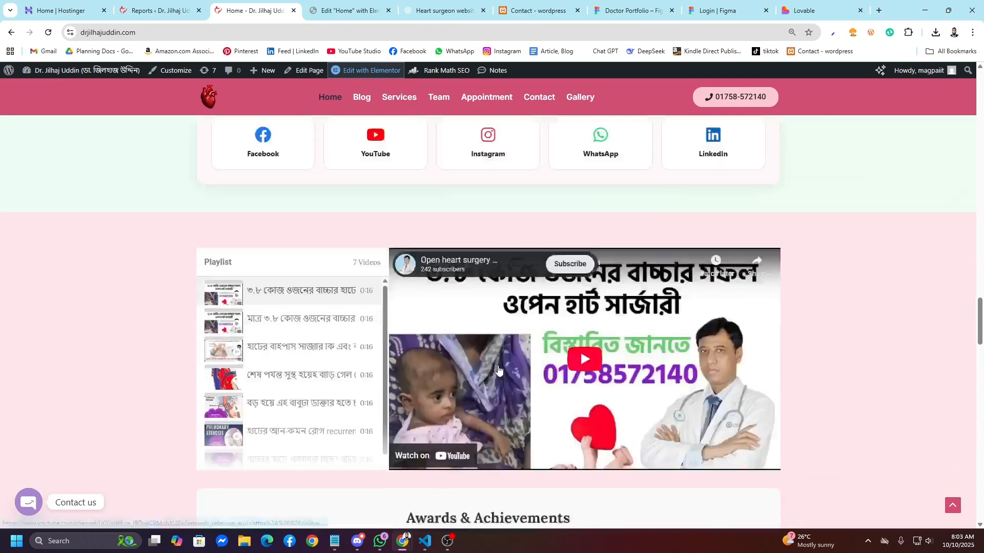
{"action": "scroll", "coordinate": [498, 369], "scroll_direction": "down", "scroll_amount": 3}
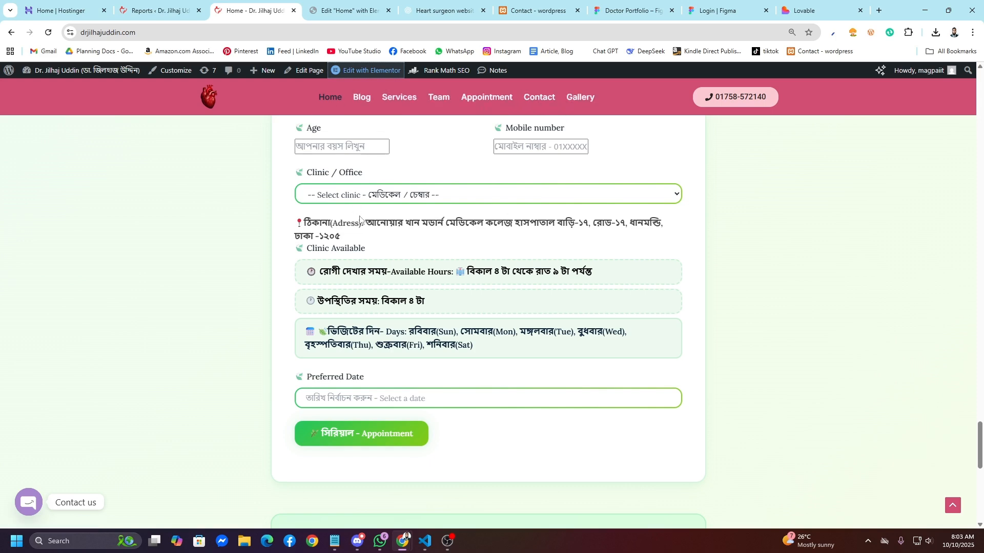
{"action": "scroll", "coordinate": [360, 220], "scroll_direction": "down", "scroll_amount": 12}
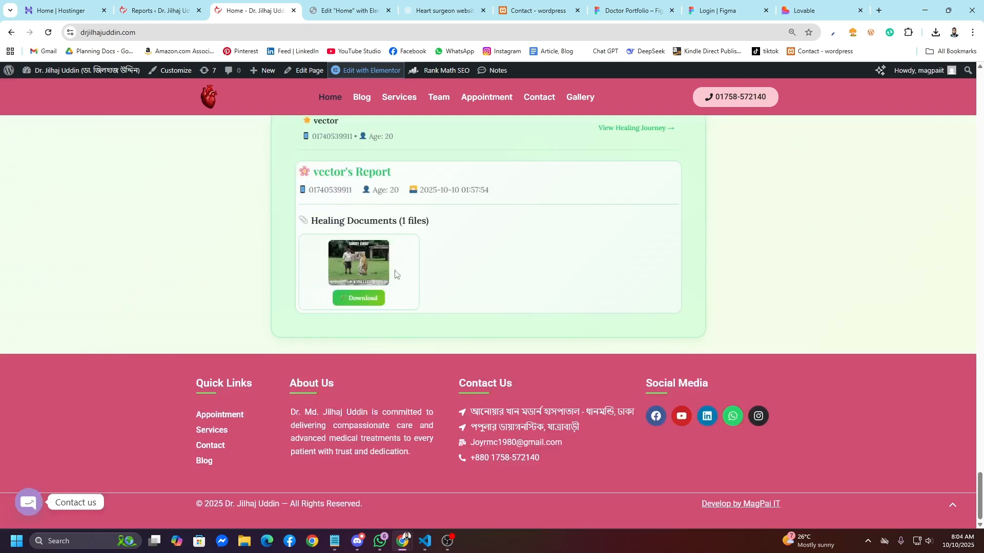
{"action": "scroll", "coordinate": [395, 274], "scroll_direction": "up", "scroll_amount": 15}
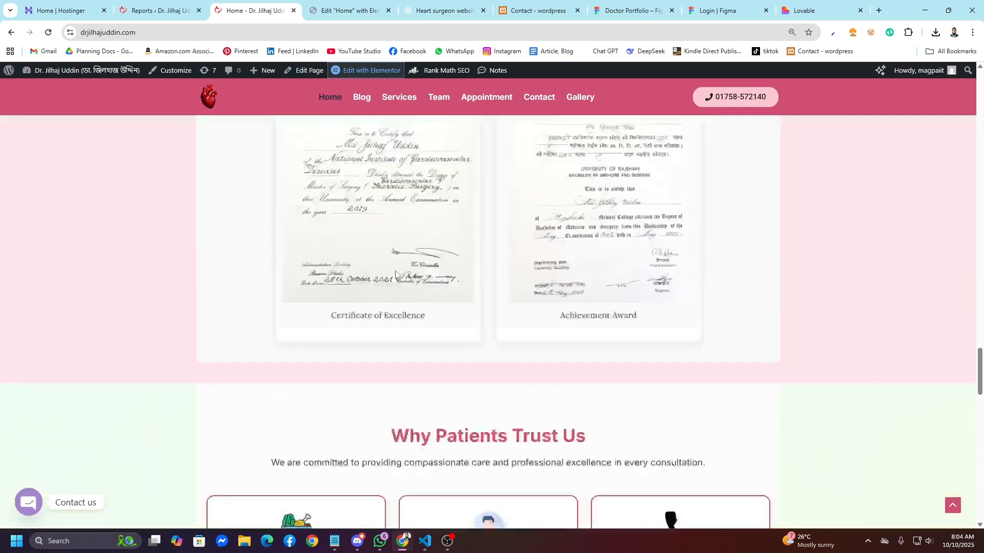
{"action": "scroll", "coordinate": [395, 274], "scroll_direction": "up", "scroll_amount": 15}
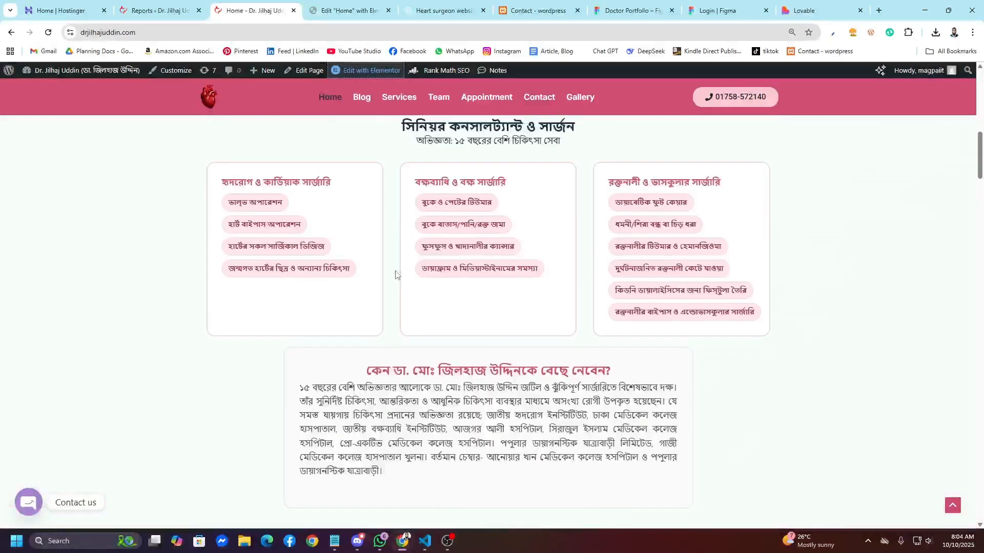
{"action": "scroll", "coordinate": [395, 275], "scroll_direction": "up", "scroll_amount": 7}
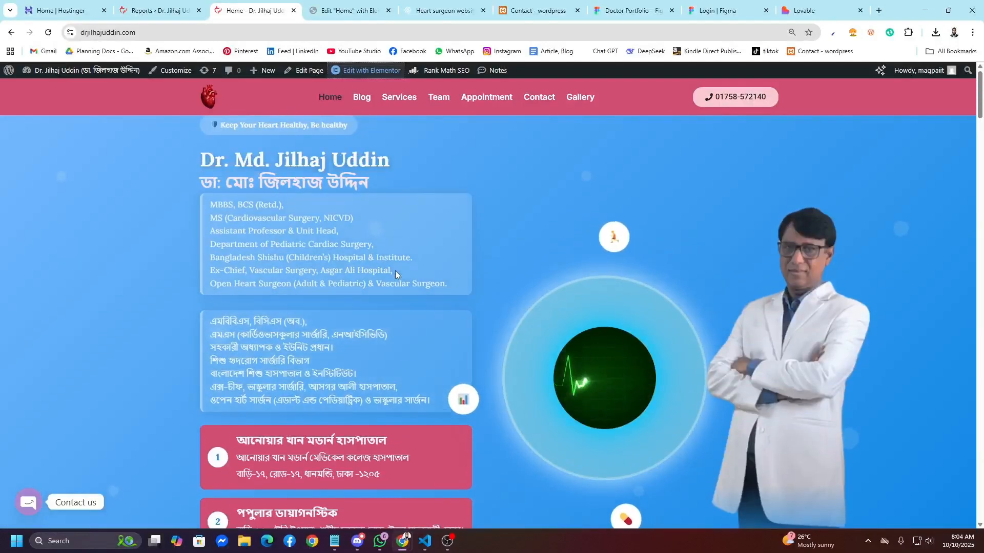